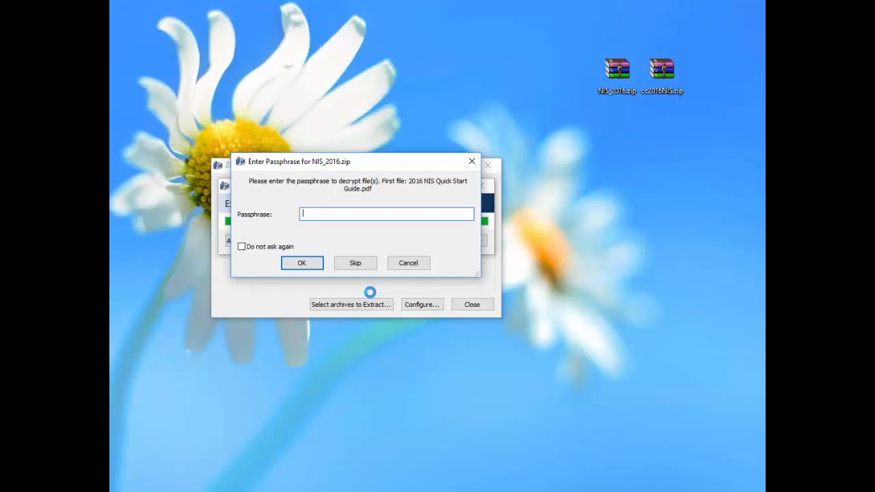
# Step: Enter the passphrase to decrypt NIS_2016.zip and finish extracting the archive
pyautogui.write('•••••••••')
pyautogui.click(303, 264)
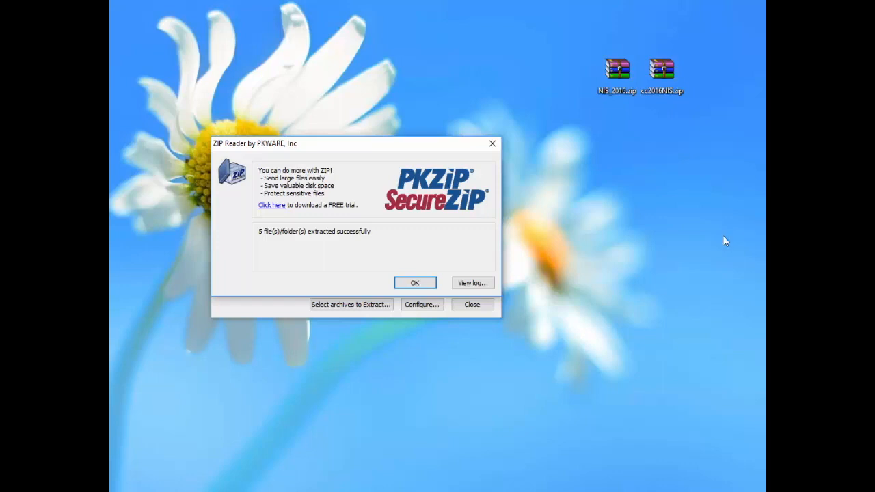
pyautogui.click(413, 285)
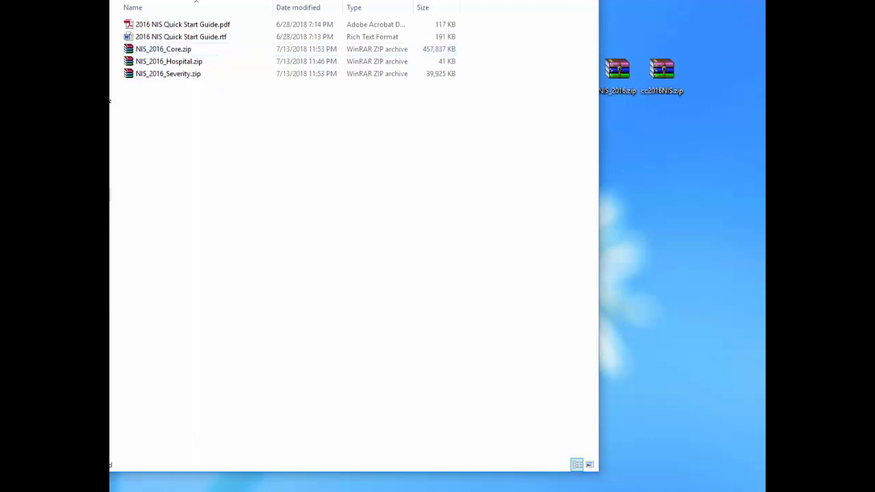
# Step: Extract NIS_2016_Core.zip from the NIS_2016 folder on the Desktop with ZIP Reader, entering the archive passphrase
pyautogui.click(224, 482)
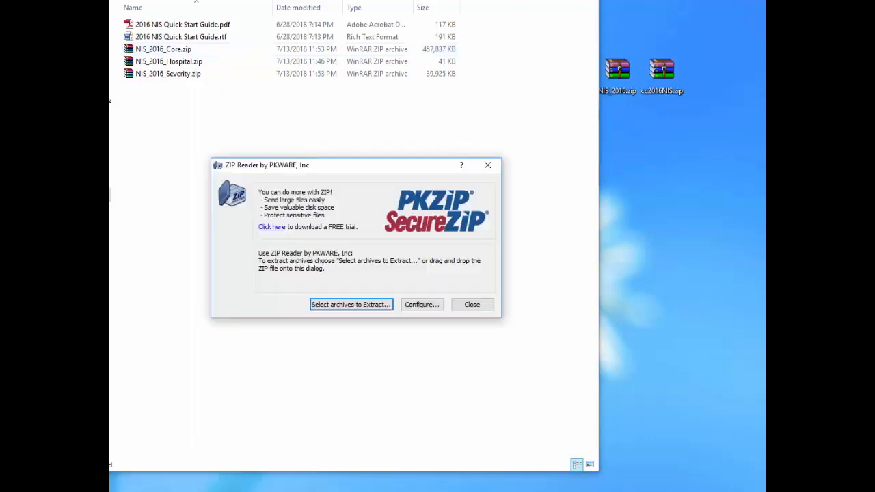
pyautogui.click(348, 305)
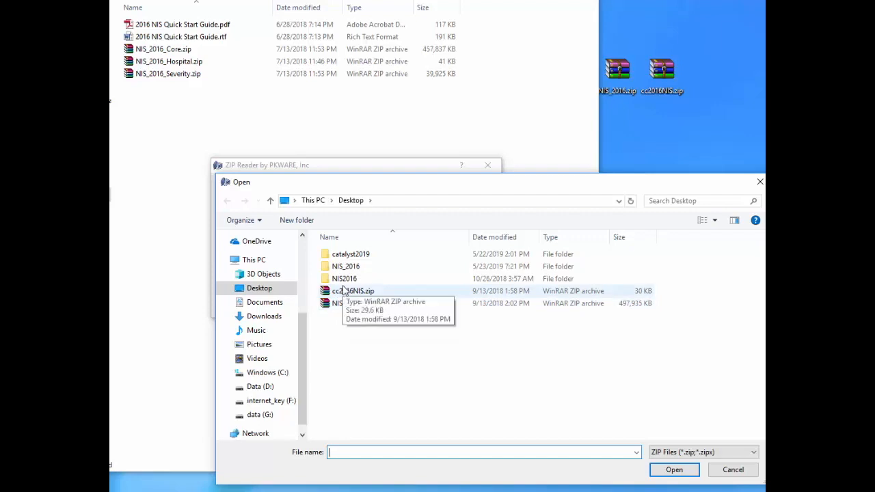
pyautogui.doubleClick(350, 267)
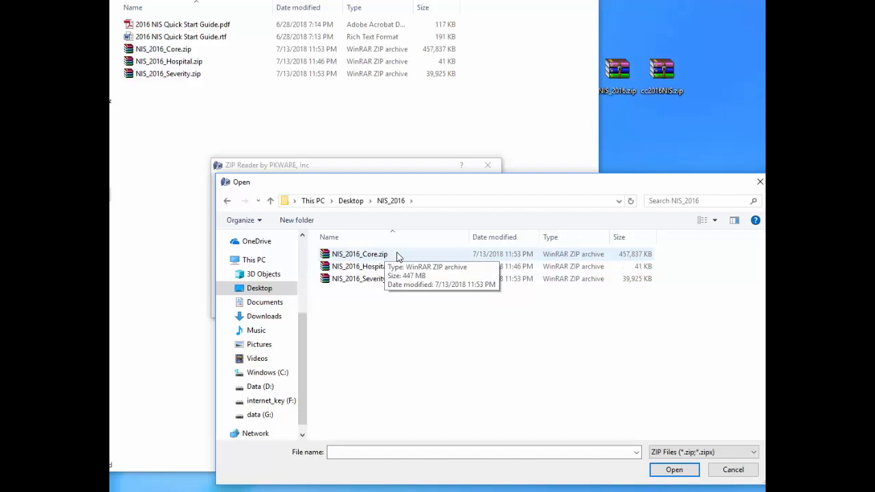
pyautogui.doubleClick(396, 255)
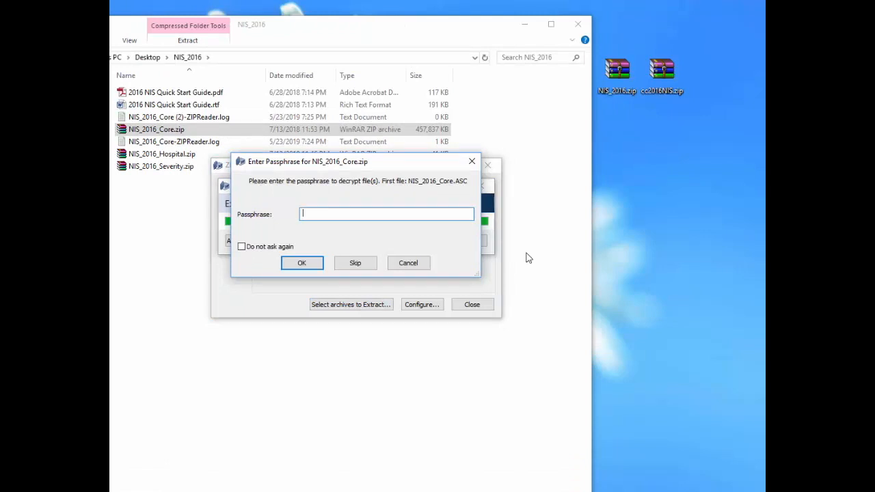
pyautogui.write('•••••••••')
pyautogui.press('Return')
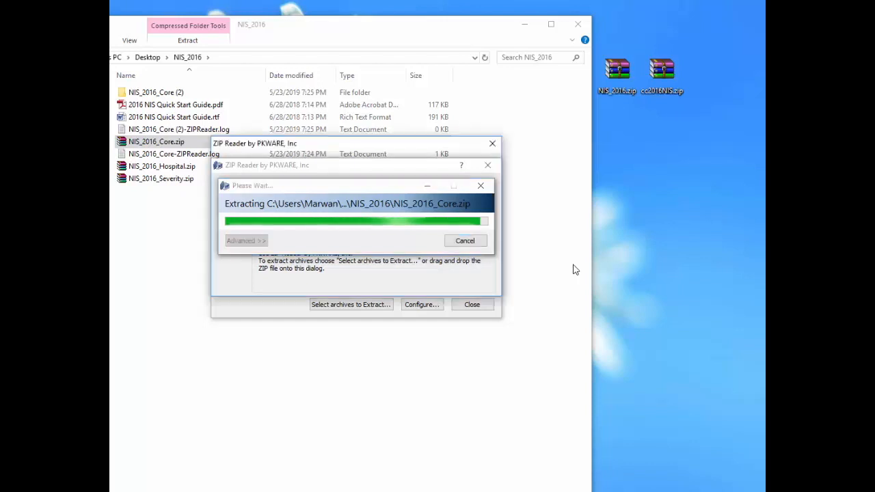
pyautogui.click(401, 284)
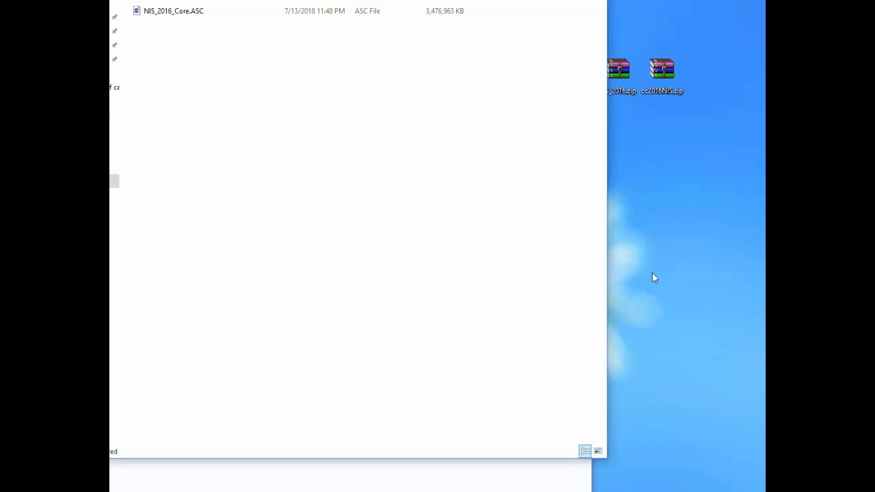
# Step: Create a new folder named NIS on the desktop
pyautogui.rightClick(671, 161)
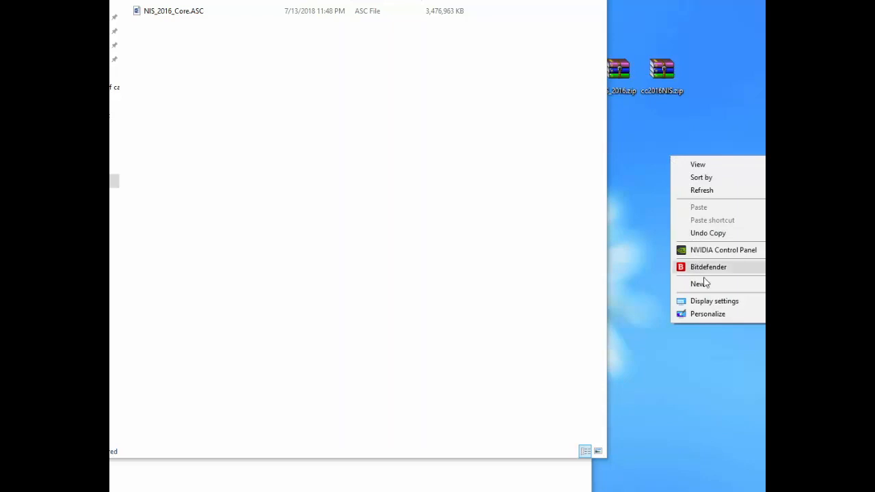
pyautogui.moveTo(704, 285)
pyautogui.click(617, 294)
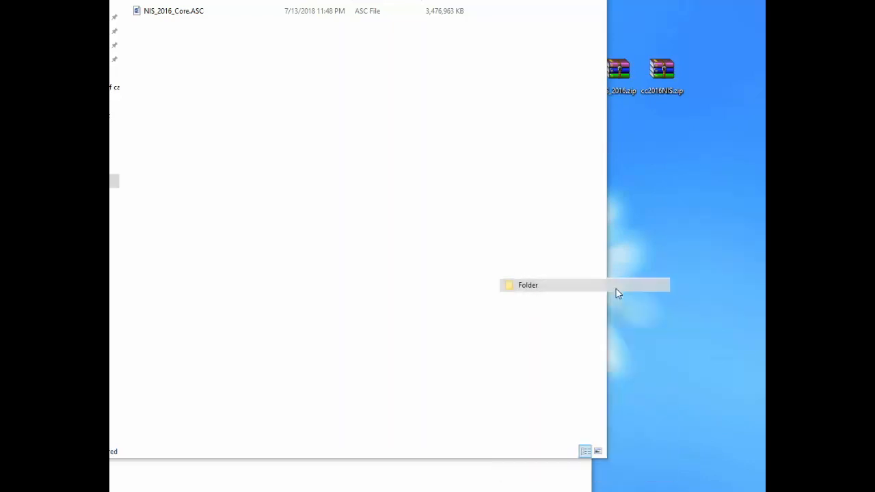
pyautogui.write('NI')
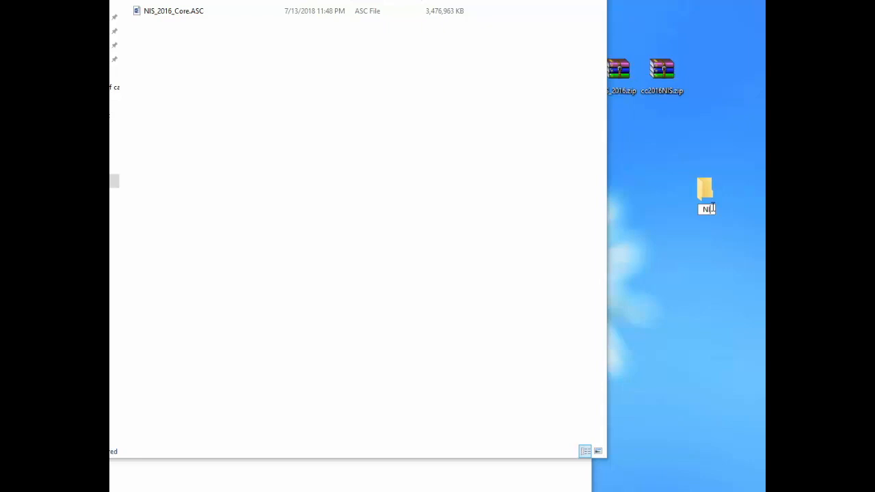
pyautogui.write('S')
pyautogui.press('Return')
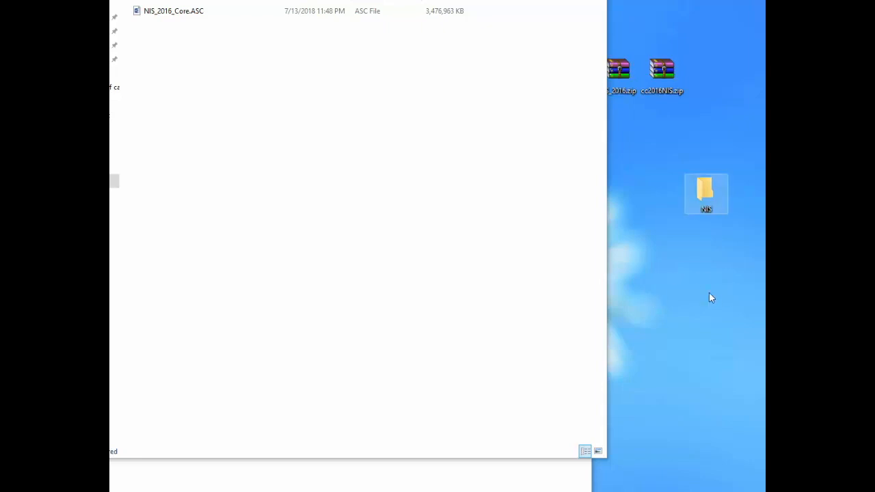
# Step: Move the extracted NIS_2016_Core.ASC file into the desktop's NIS folder and close ZIP Reader
pyautogui.doubleClick(706, 191)
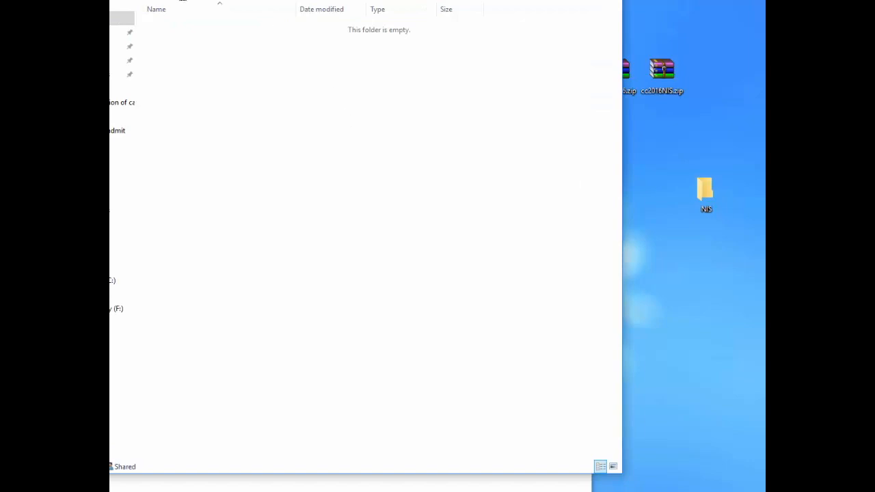
pyautogui.moveTo(194, 0); pyautogui.dragTo(157, 62)
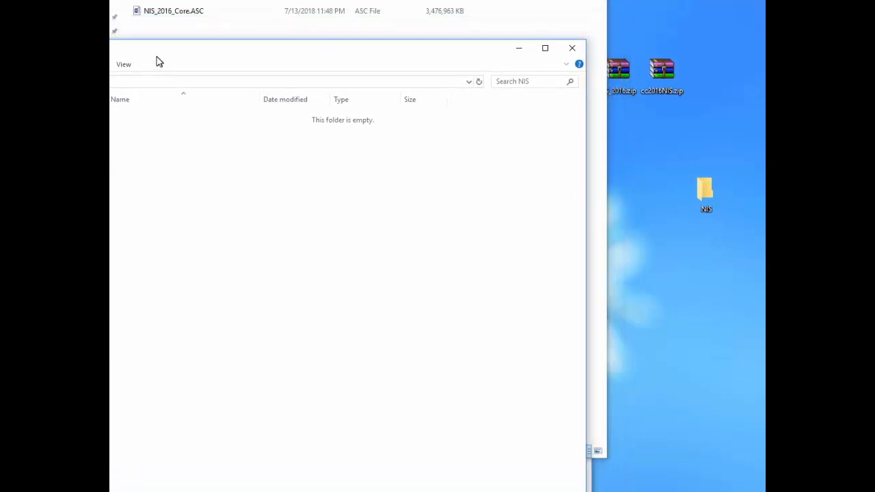
pyautogui.moveTo(180, 13); pyautogui.dragTo(186, 215)
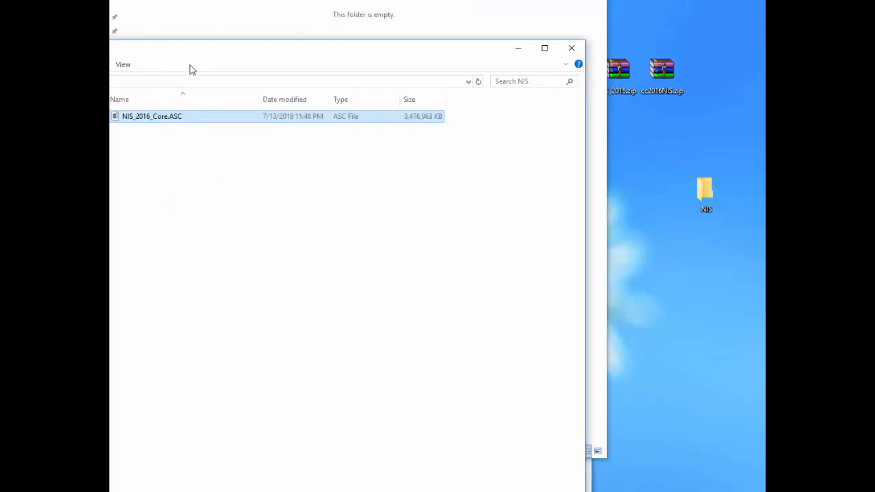
pyautogui.click(521, 49)
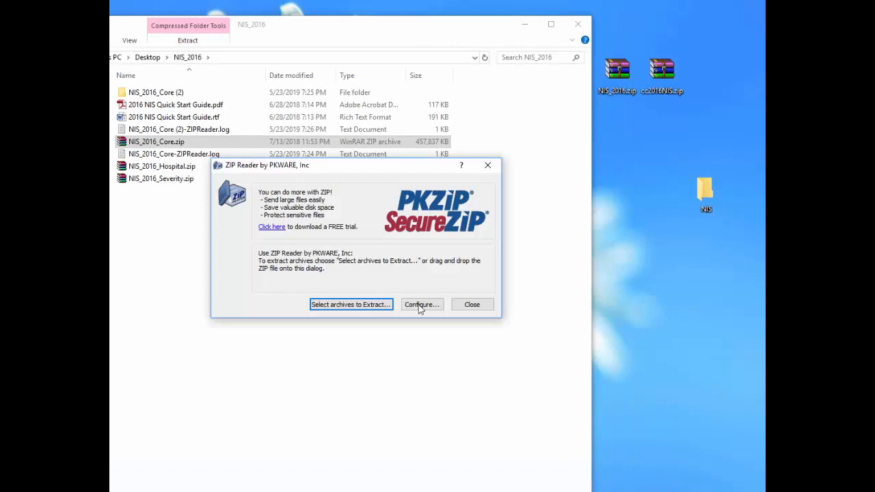
pyautogui.click(473, 304)
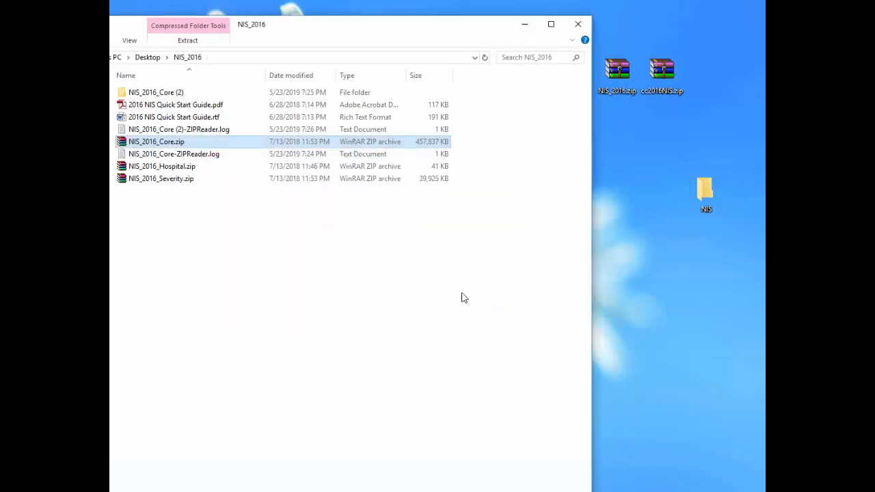
# Step: Extract NIS_2016_Hospital.zip with ZIP Reader using the archive passphrase, and move NIS_2016_Hospital.ASC into the desktop's NIS folder
pyautogui.doubleClick(182, 169)
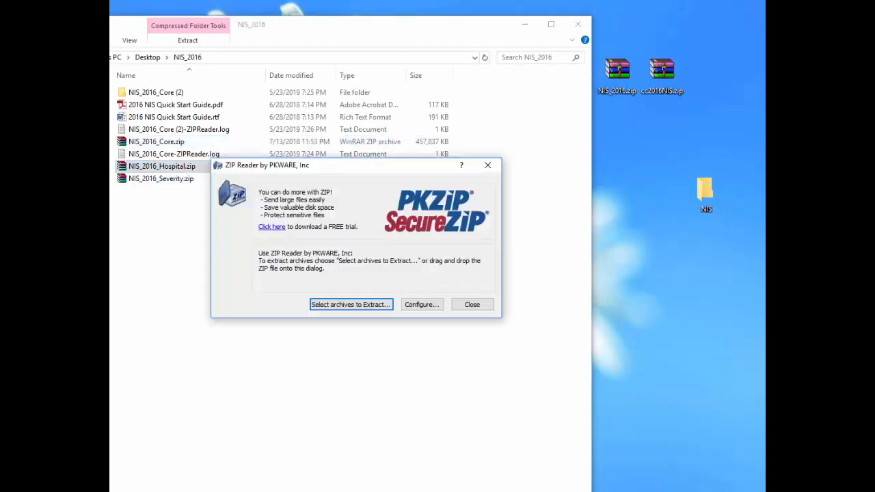
pyautogui.click(363, 305)
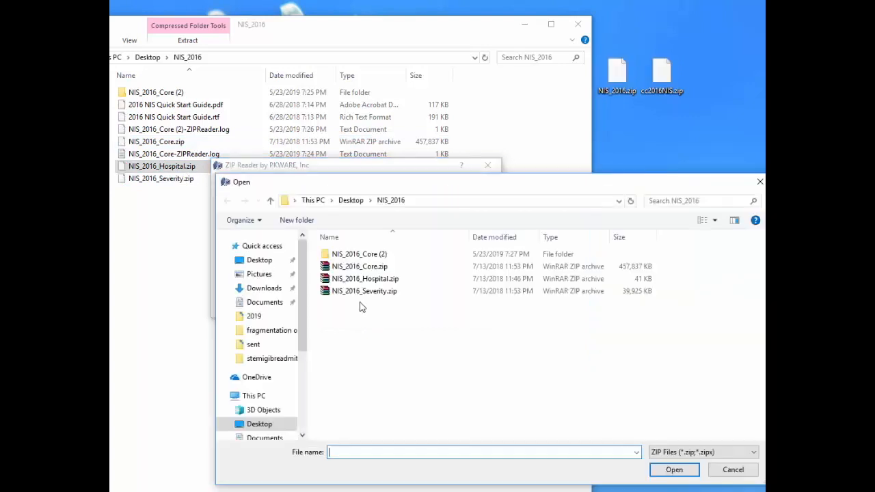
pyautogui.doubleClick(385, 286)
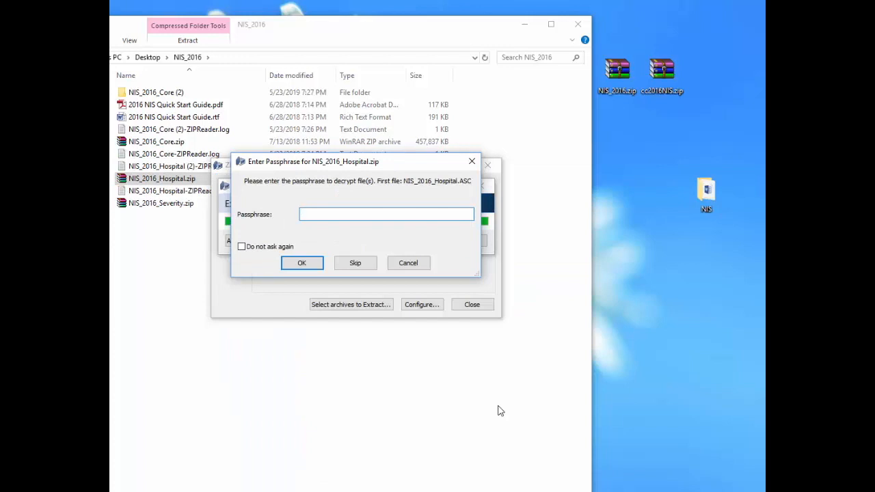
pyautogui.write('*******')
pyautogui.click(301, 264)
pyautogui.click(414, 283)
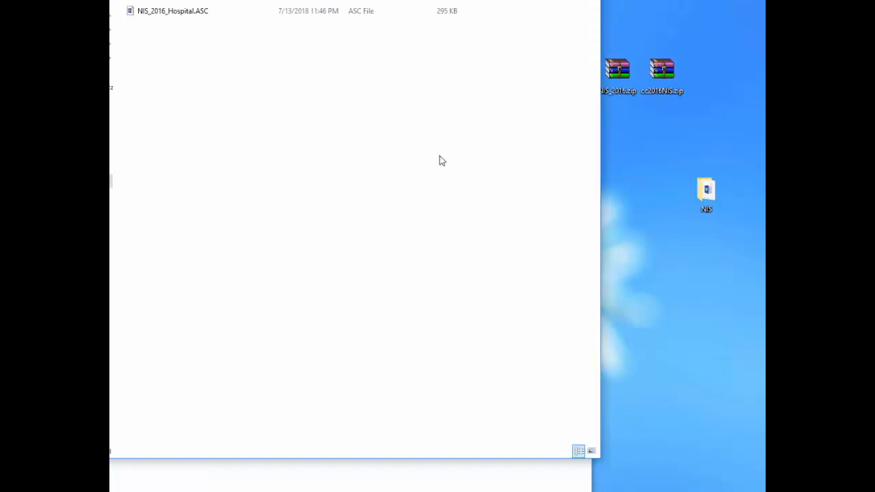
pyautogui.moveTo(176, 19); pyautogui.dragTo(705, 196)
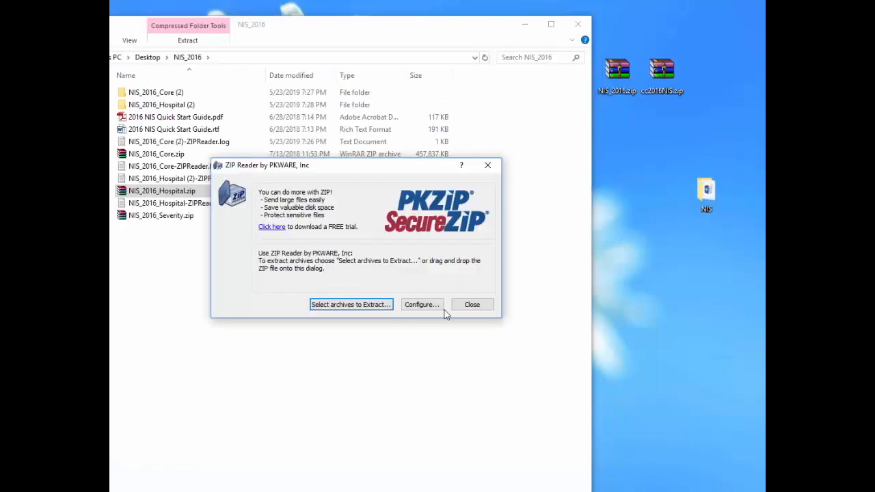
pyautogui.click(468, 309)
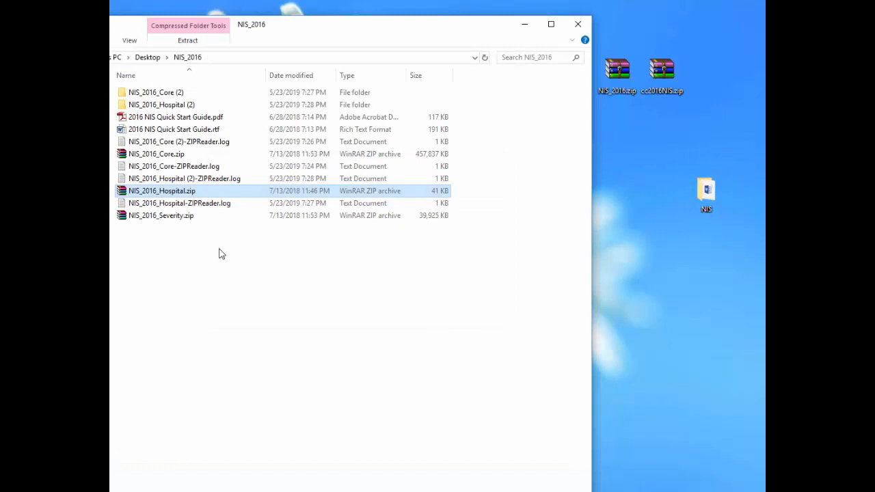
# Step: Extract NIS_2016_Severity.zip with ZIP Reader using the archive passphrase, and move NIS_2016_Severity.ASC into the desktop's NIS folder
pyautogui.click(177, 218)
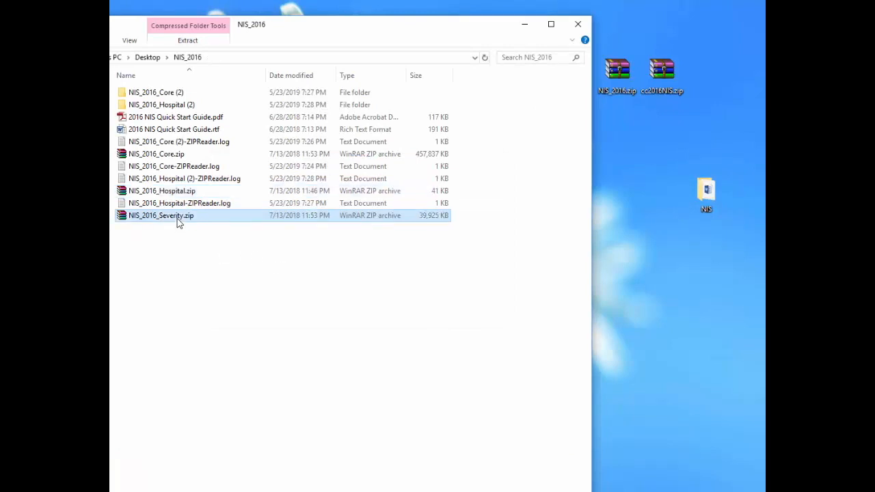
pyautogui.doubleClick(155, 217)
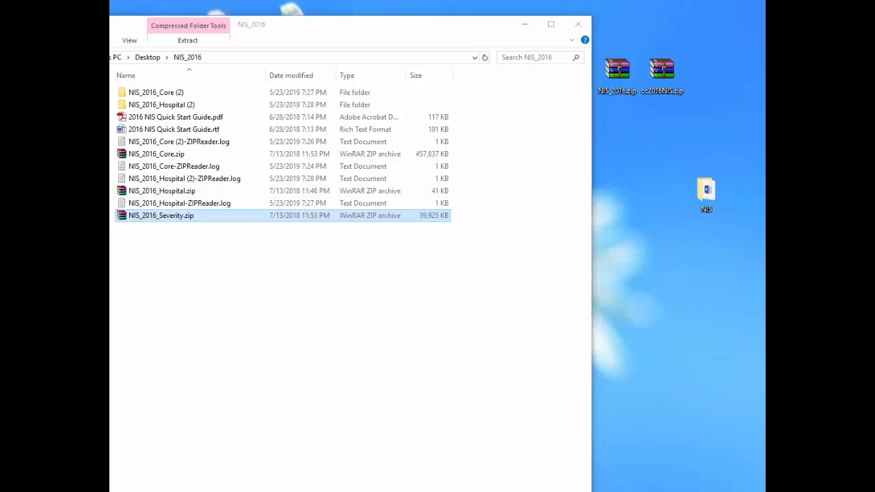
pyautogui.click(352, 304)
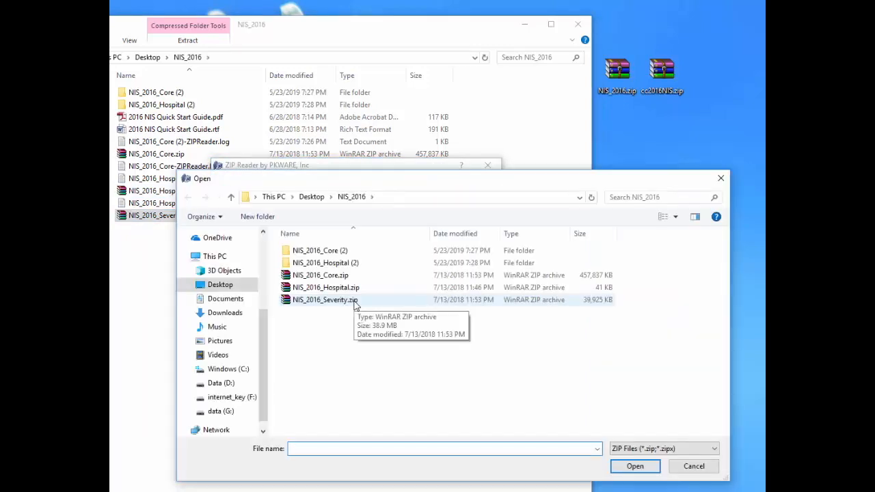
pyautogui.doubleClick(354, 300)
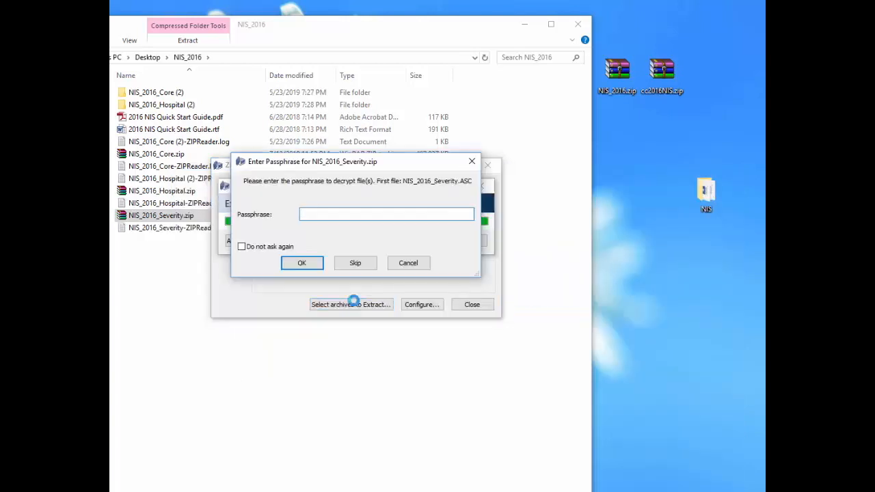
pyautogui.write('*********')
pyautogui.click(302, 263)
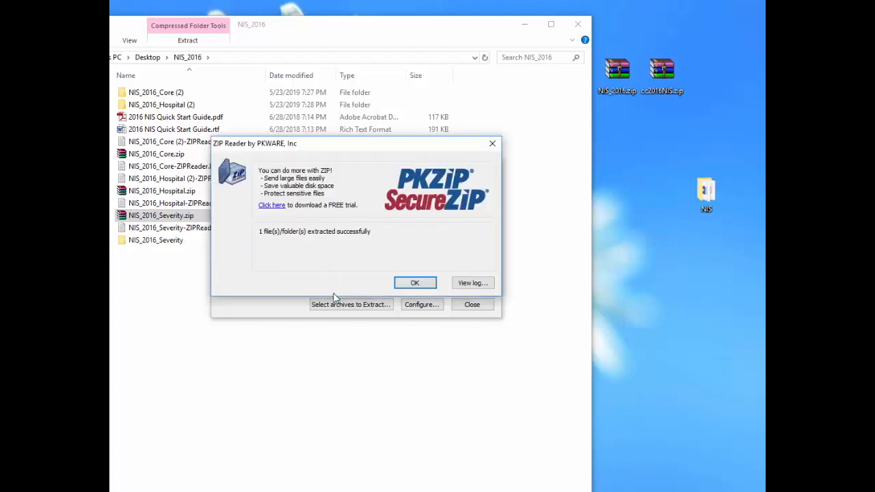
pyautogui.click(413, 283)
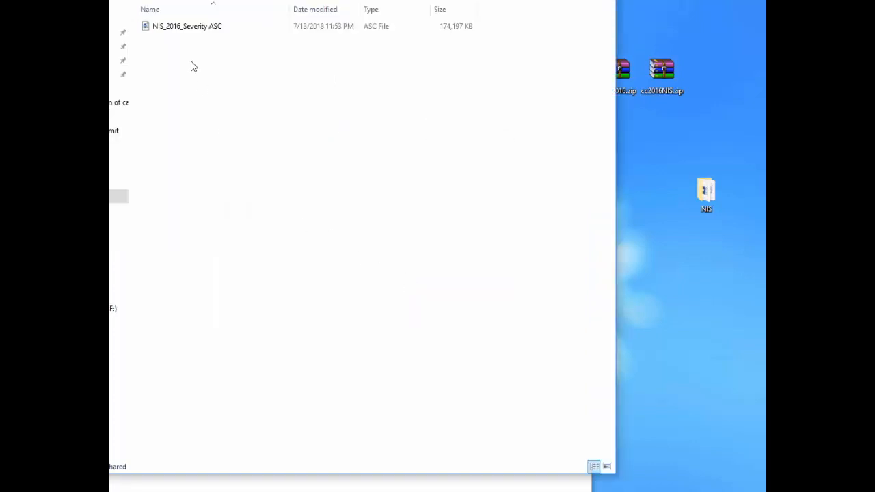
pyautogui.click(175, 30)
pyautogui.moveTo(175, 31); pyautogui.dragTo(706, 203)
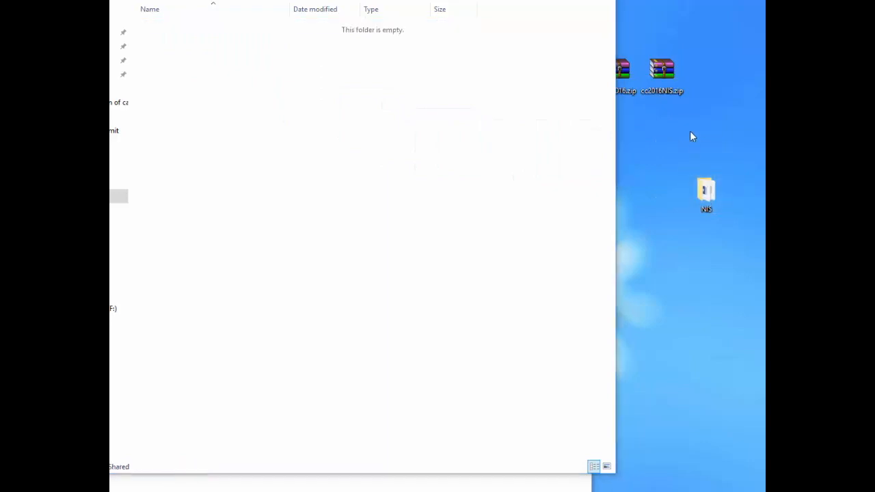
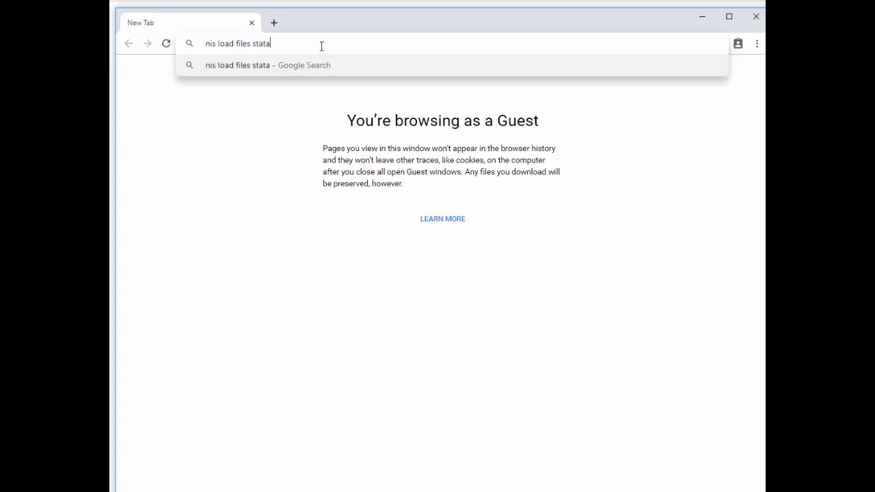
# Step: In Chrome, search for "nis load files stata", open the nationwide HCUP Stata Load Programs page and choose year 2016
pyautogui.press('Return')
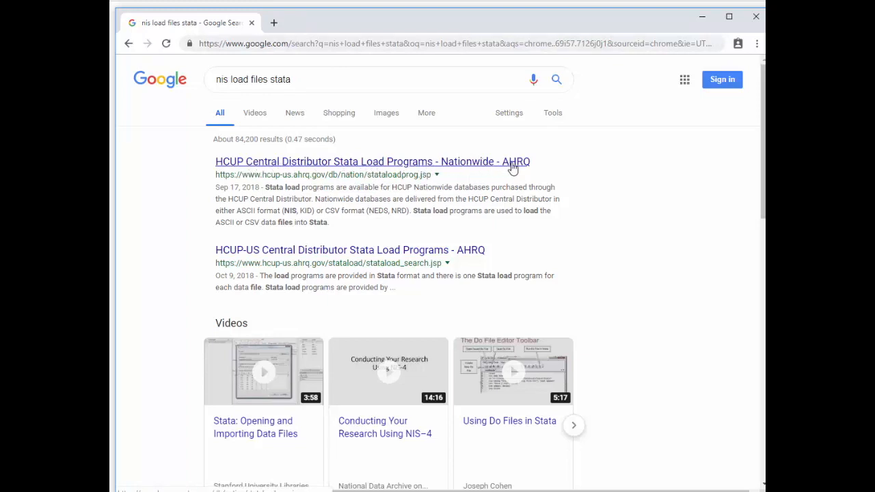
pyautogui.click(476, 167)
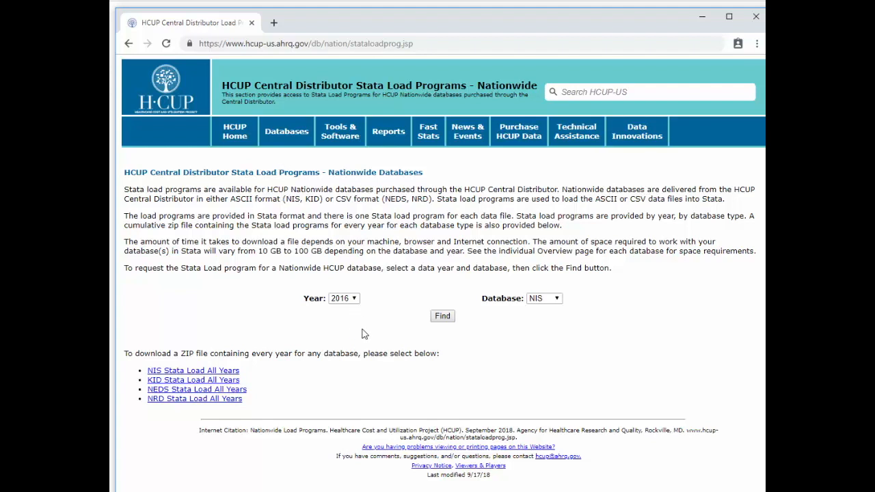
pyautogui.click(351, 299)
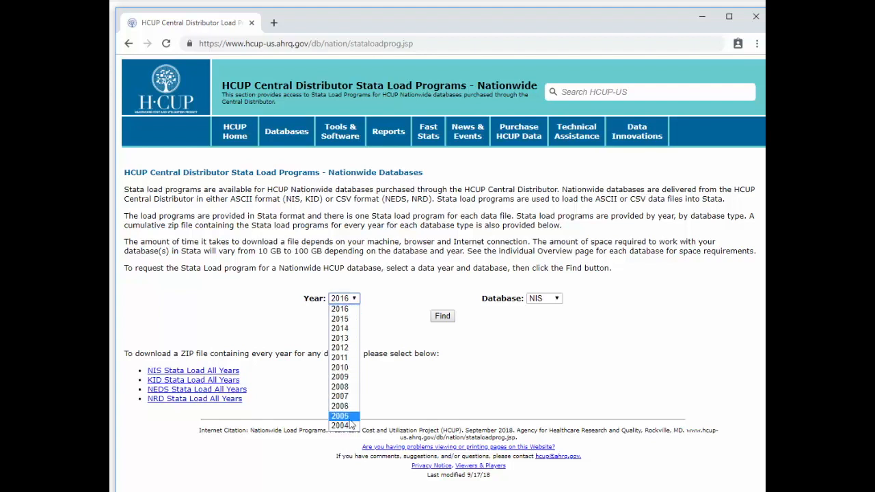
pyautogui.click(351, 308)
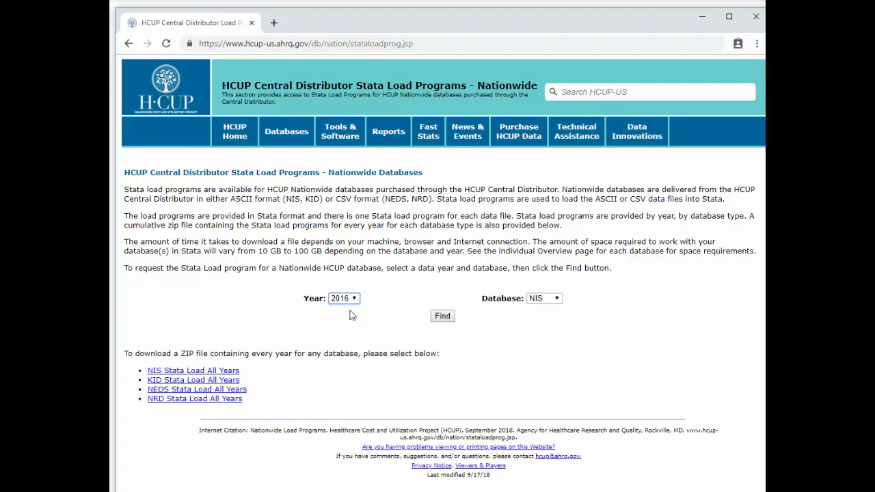
# Step: Choose the NIS database for 2016 and find its Stata load programs
pyautogui.click(558, 305)
pyautogui.click(559, 306)
pyautogui.click(546, 310)
pyautogui.click(448, 320)
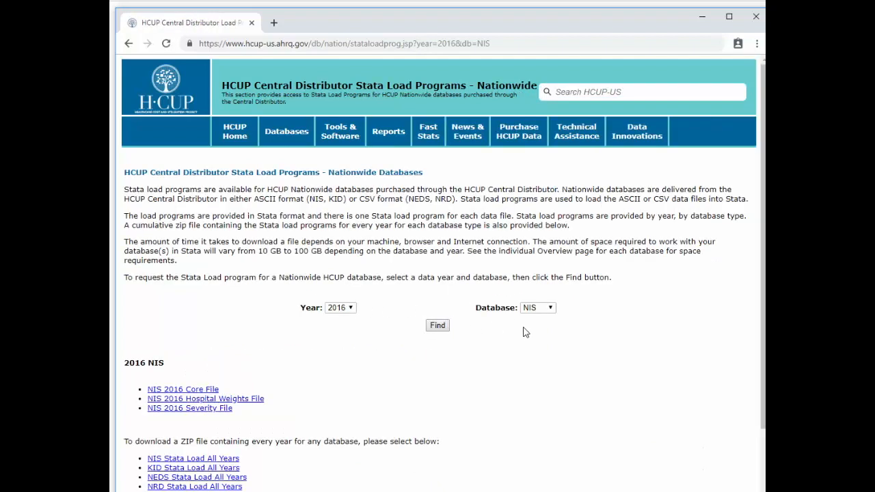
# Step: Save the NIS 2016 Core File load program as StataLoad_NIS_2016_Core.Do in the desktop's NIS folder
pyautogui.scroll(-2, 525, 332)
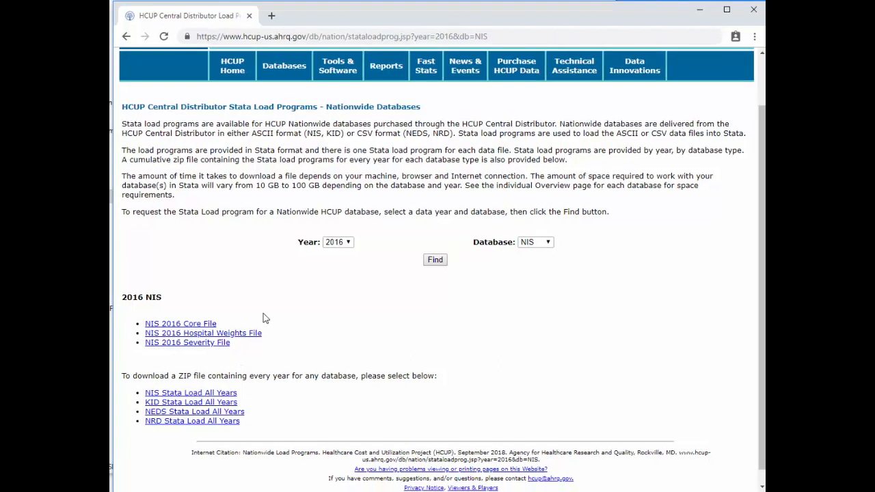
pyautogui.rightClick(189, 328)
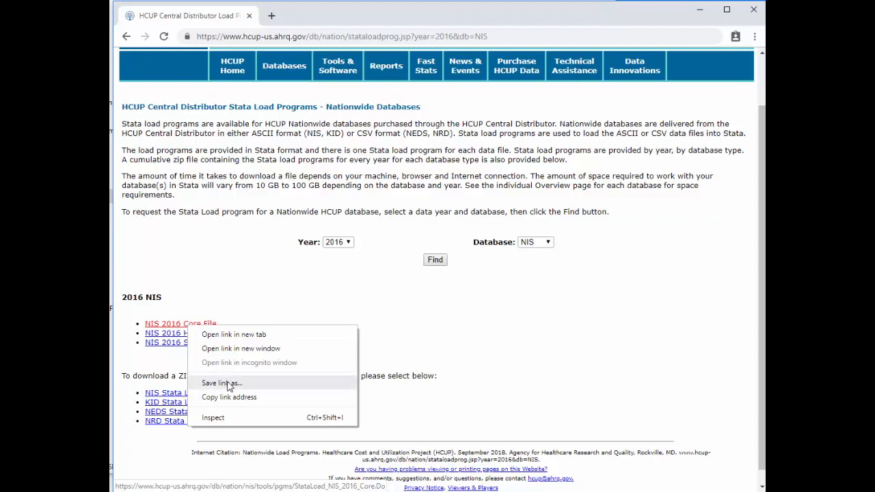
pyautogui.click(228, 383)
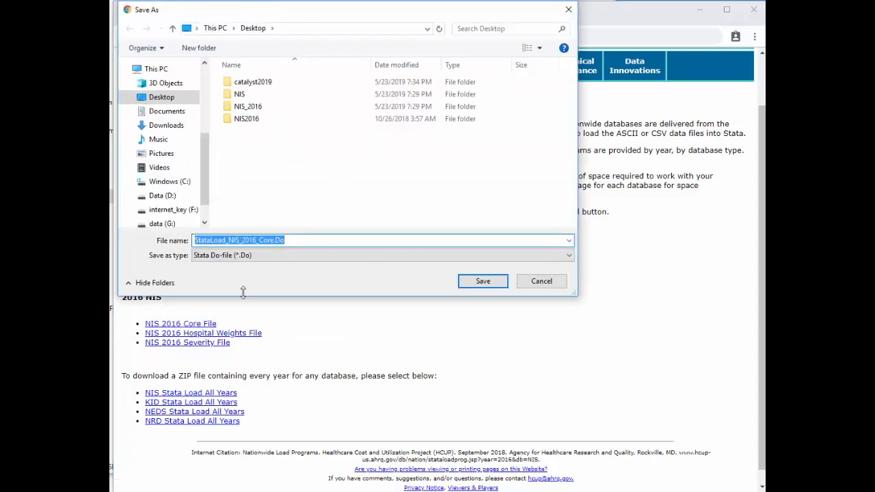
pyautogui.click(267, 95)
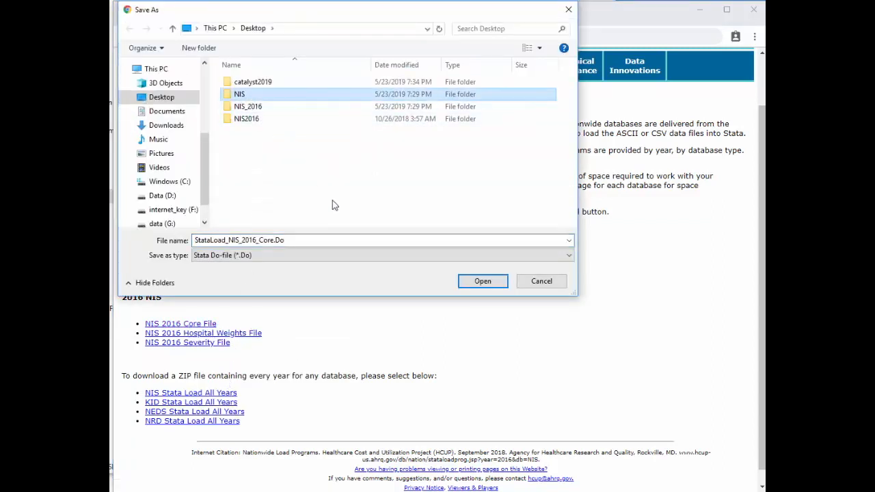
pyautogui.click(483, 282)
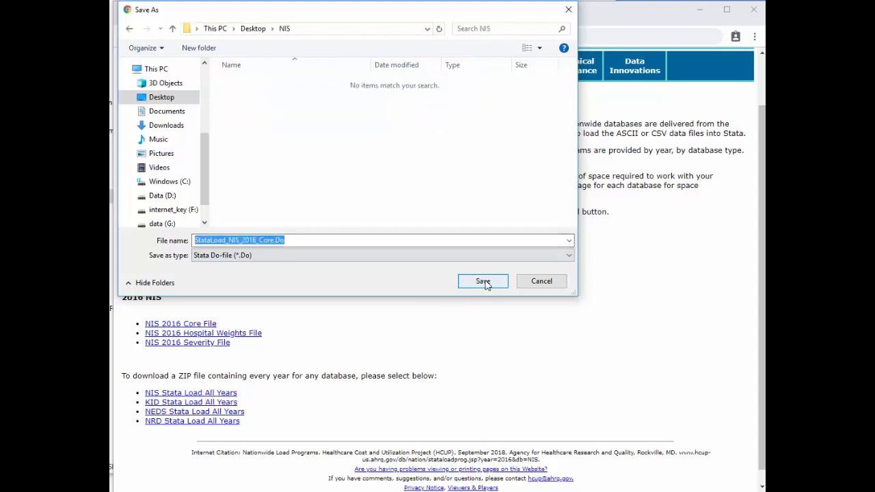
pyautogui.click(483, 281)
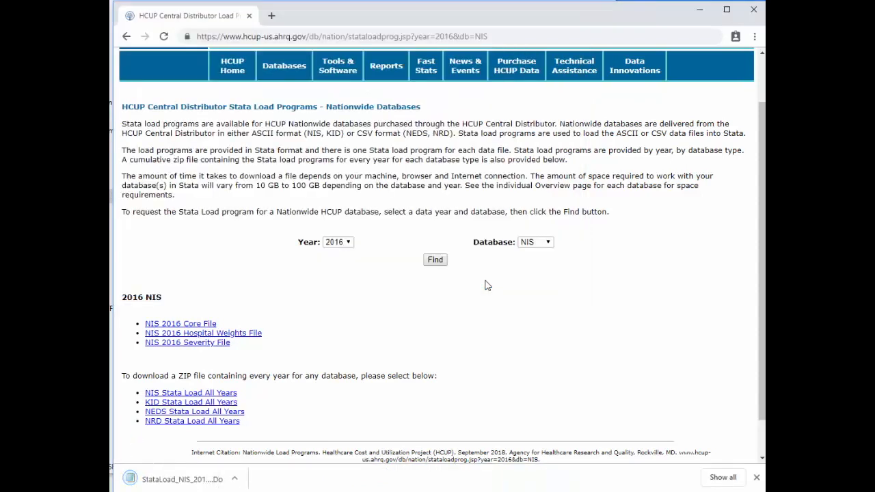
# Step: Save the NIS 2016 Hospital Weights and Severity load programs under their default names in the same NIS folder
pyautogui.rightClick(208, 332)
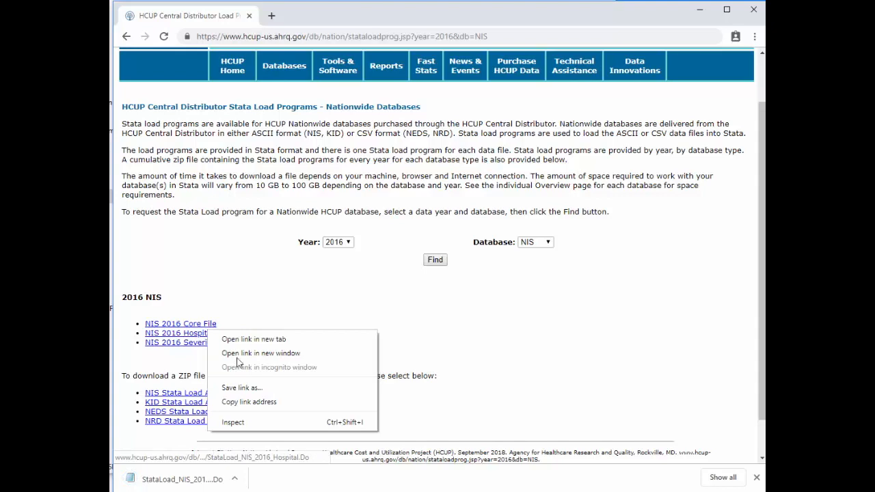
pyautogui.click(263, 389)
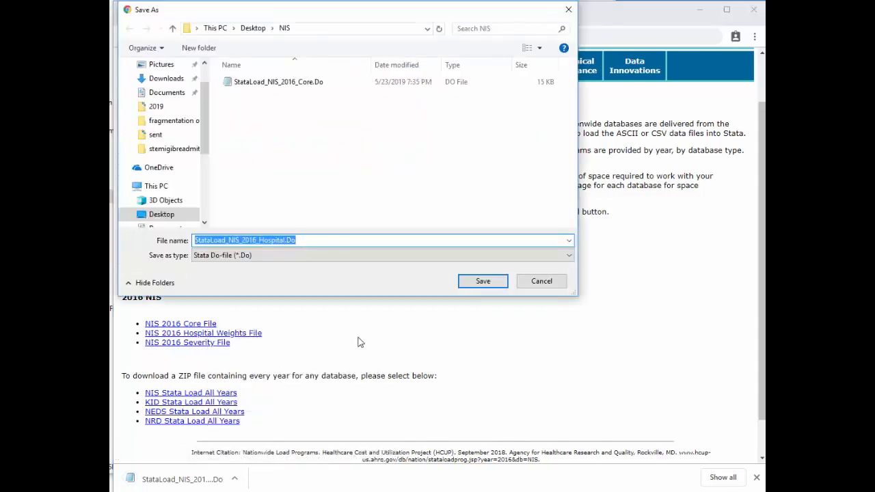
pyautogui.click(483, 281)
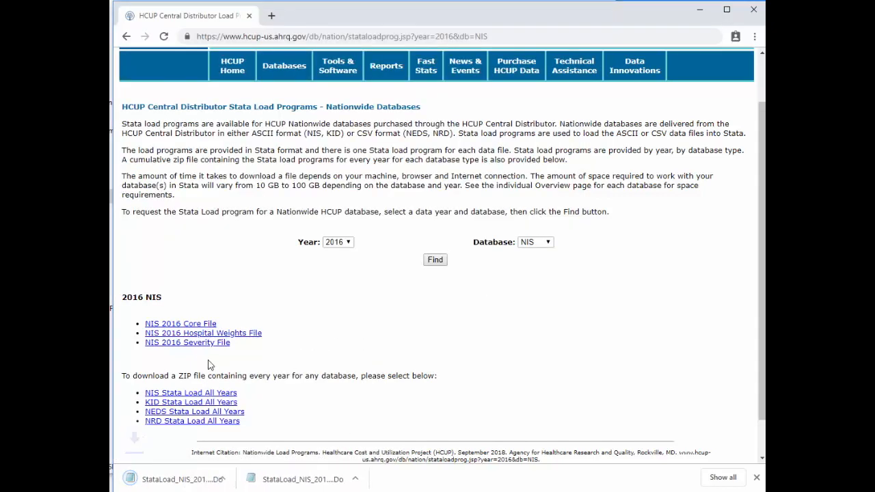
pyautogui.rightClick(199, 349)
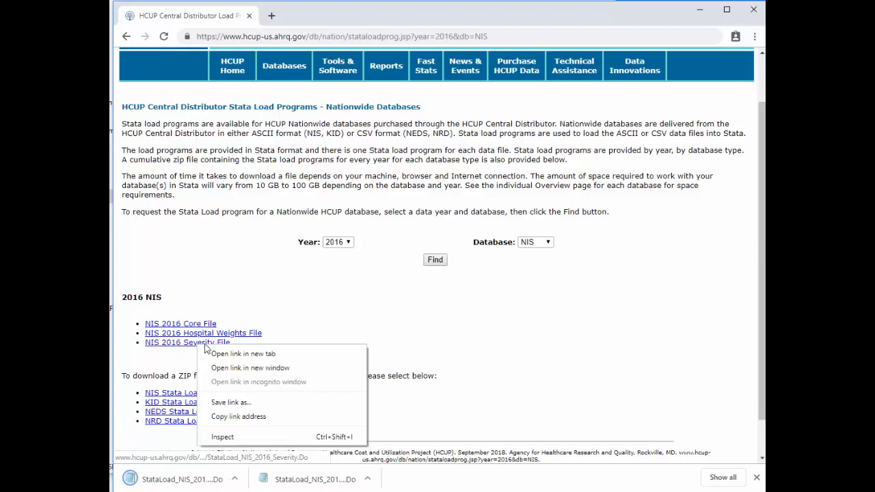
pyautogui.click(246, 403)
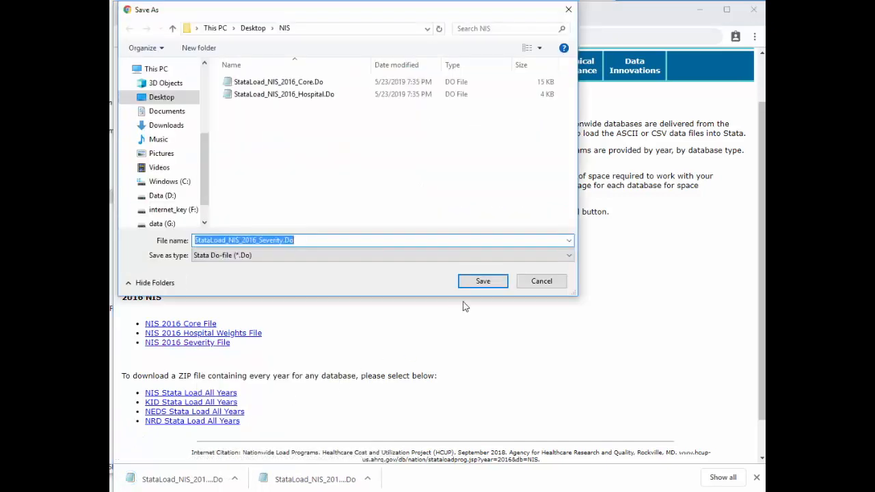
pyautogui.click(483, 282)
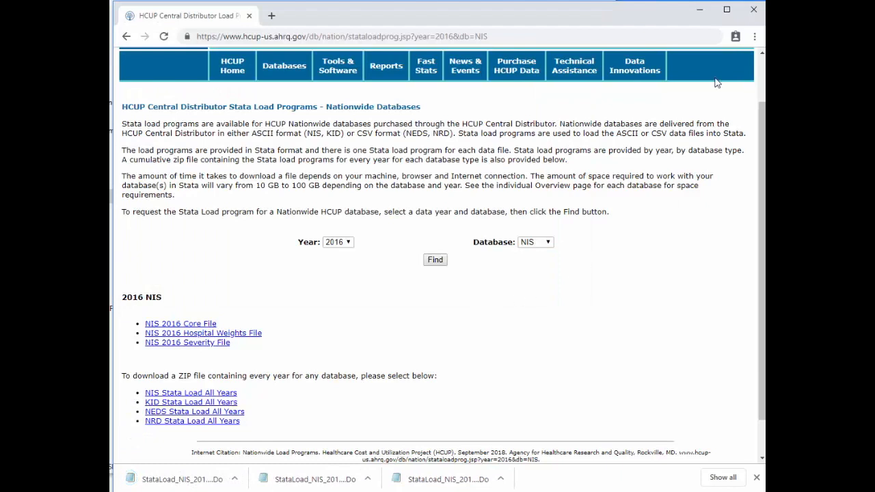
# Step: Minimize Chrome, close ZIP Reader and open the desktop's NIS folder to check its data files and load programs
pyautogui.click(699, 11)
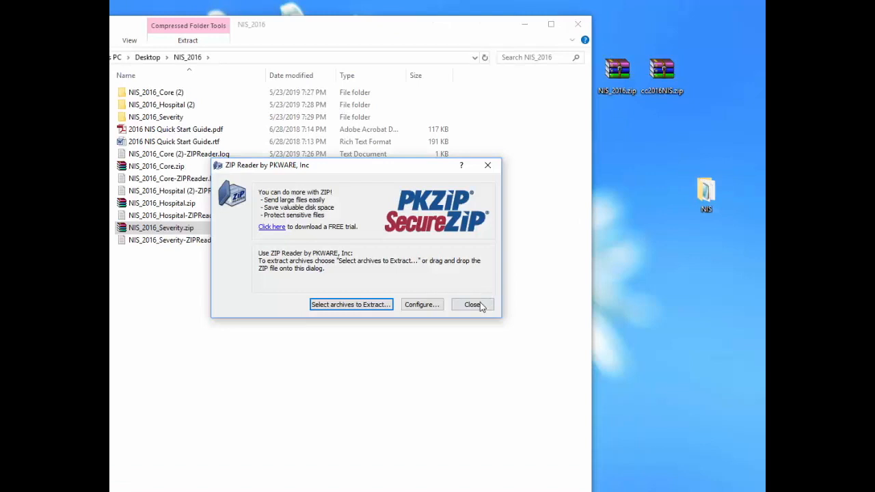
pyautogui.click(471, 305)
pyautogui.doubleClick(703, 196)
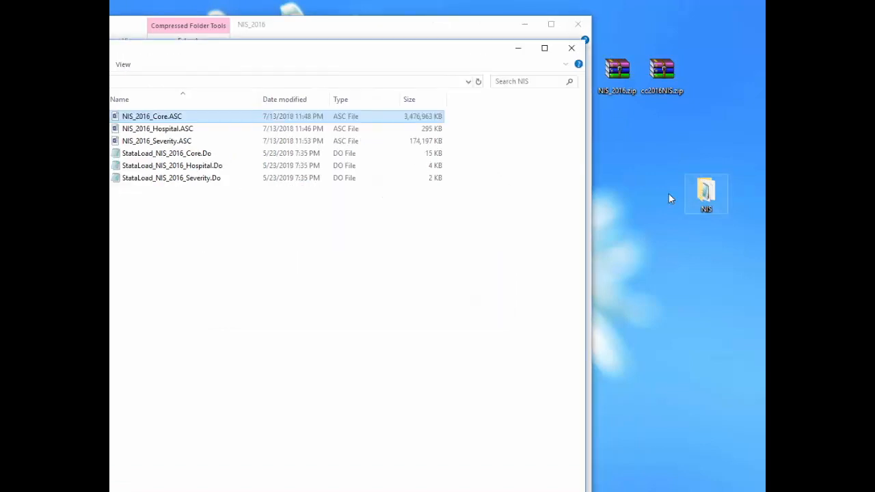
pyautogui.moveTo(164, 124); pyautogui.dragTo(201, 132)
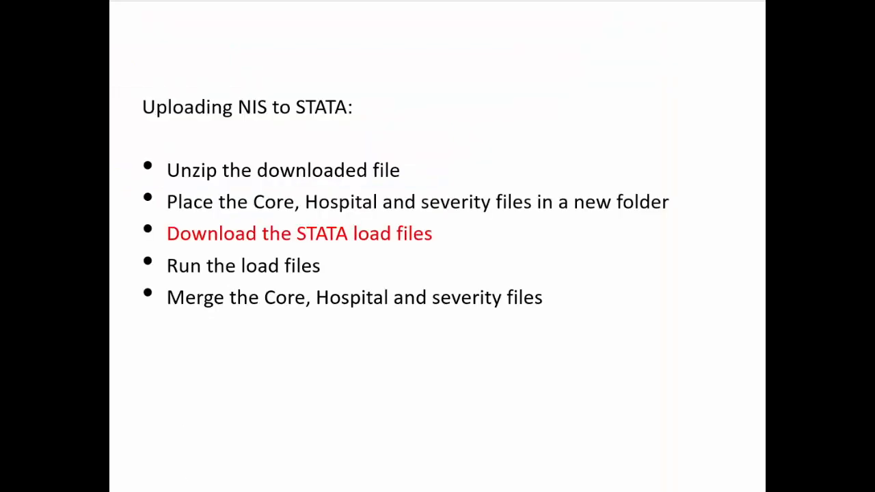
pyautogui.press('Right')
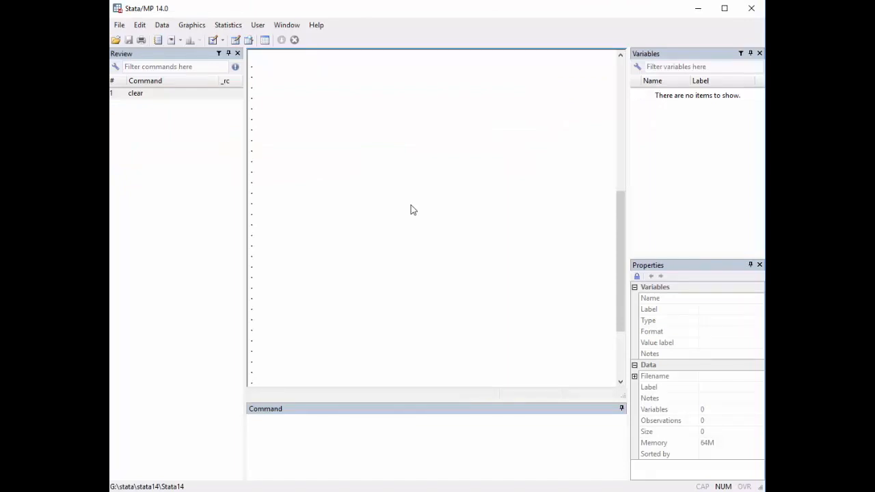
# Step: In Stata, change the working directory to the desktop's NIS folder
pyautogui.click(119, 26)
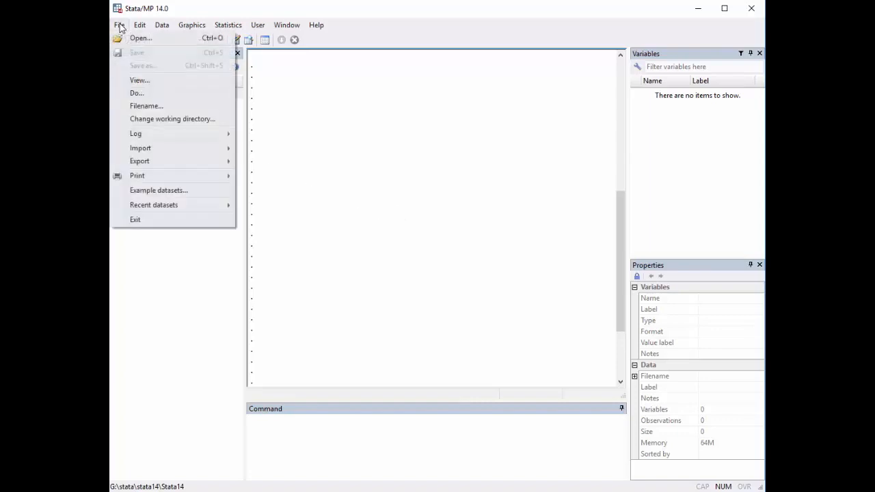
pyautogui.click(151, 120)
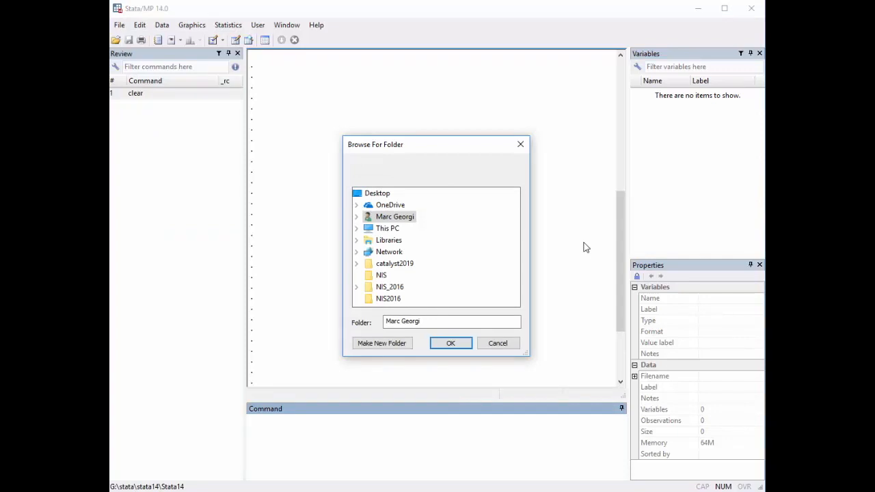
pyautogui.click(385, 277)
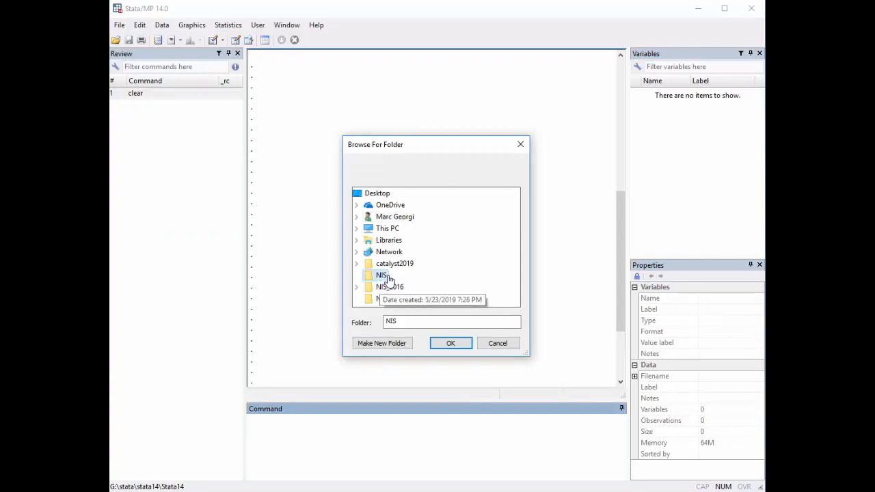
pyautogui.click(445, 348)
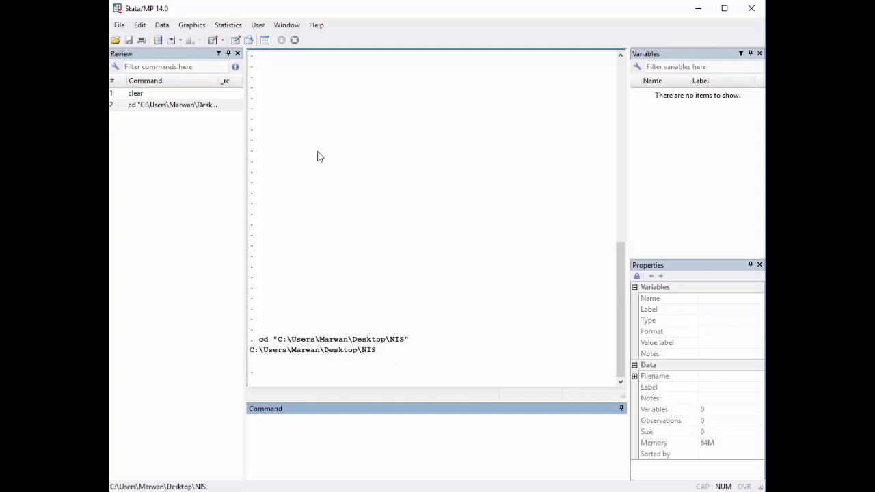
# Step: Open StataLoad_NIS_2016_Core.Do from the NIS folder in Stata's Do-file Editor
pyautogui.click(213, 41)
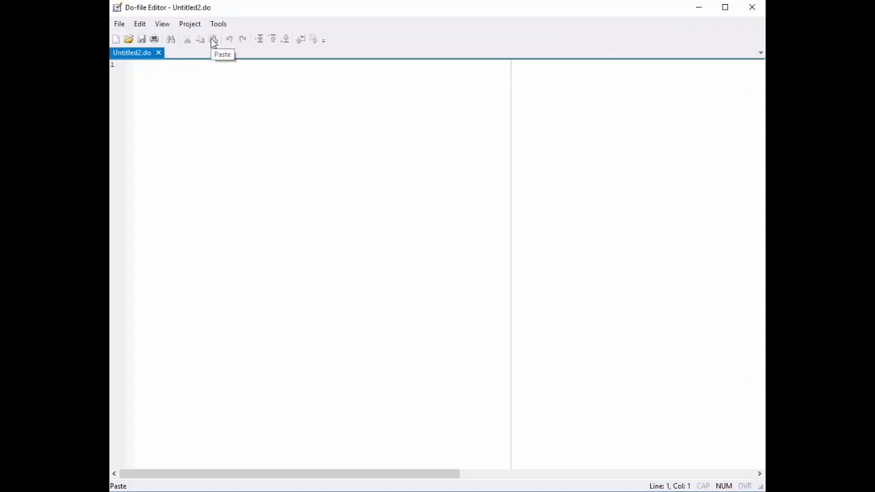
pyautogui.click(128, 38)
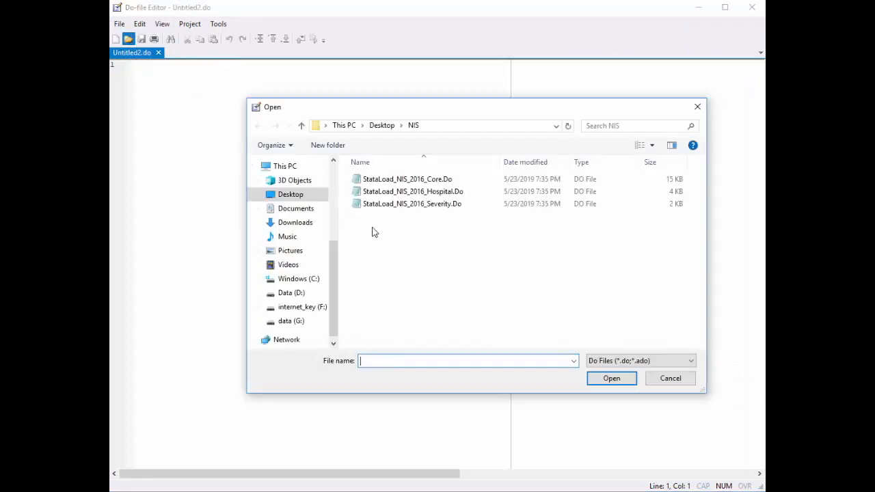
pyautogui.click(439, 183)
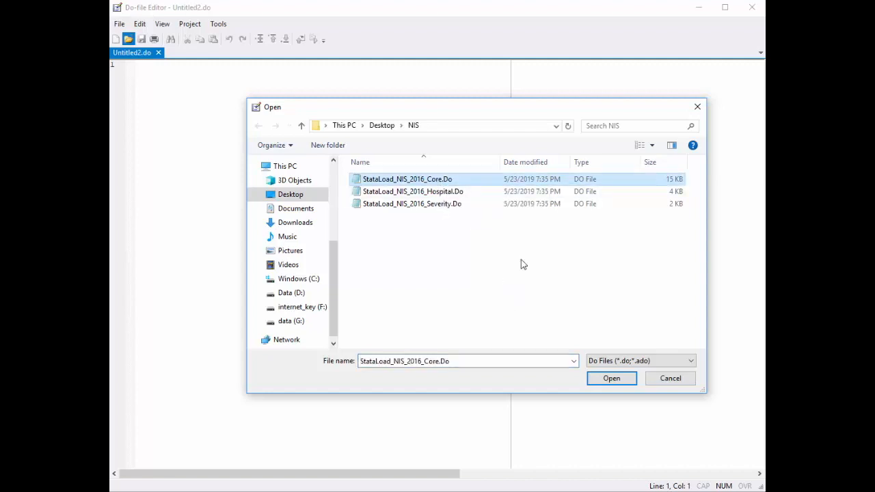
pyautogui.press('Return')
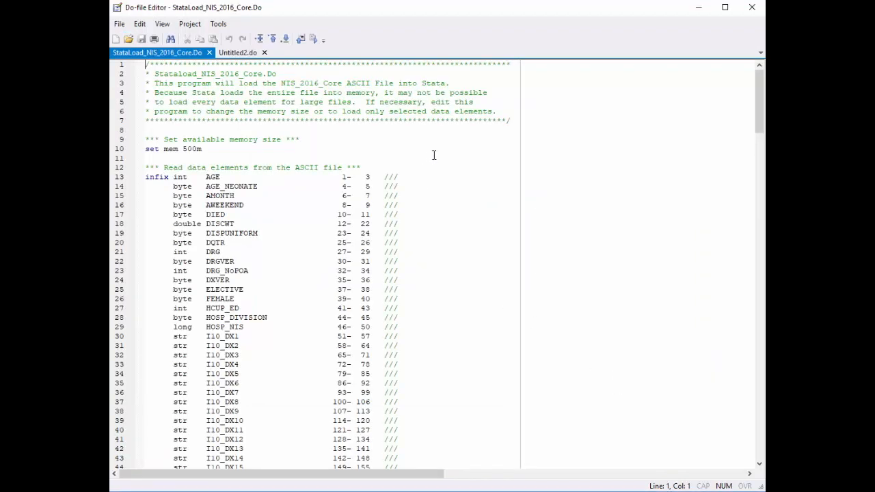
# Step: Look through the Core load program from the infix variable definitions to the final save command and back
pyautogui.scroll(-12, 433, 155)
pyautogui.scroll(-18, 439, 169)
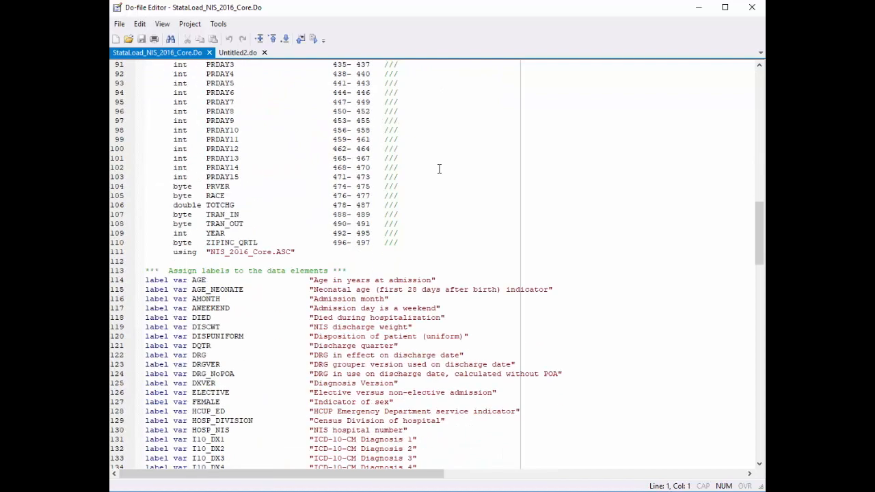
pyautogui.scroll(-20, 439, 169)
pyautogui.scroll(-20, 440, 169)
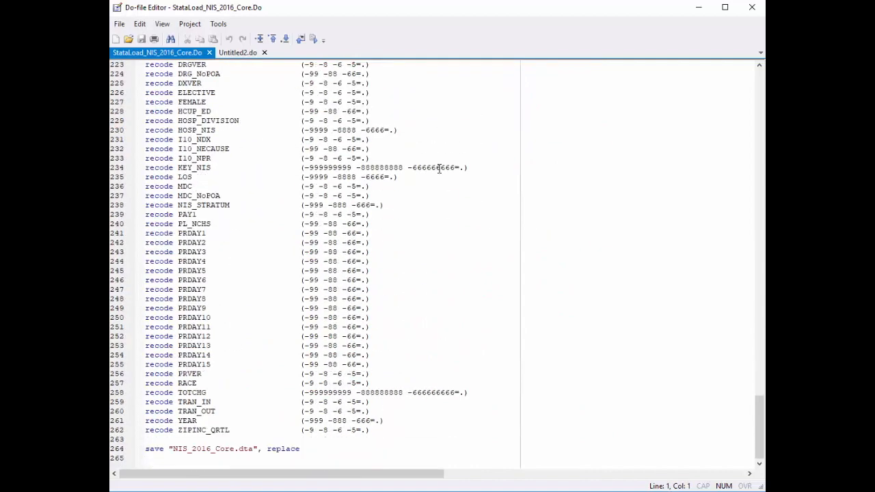
pyautogui.scroll(20, 440, 168)
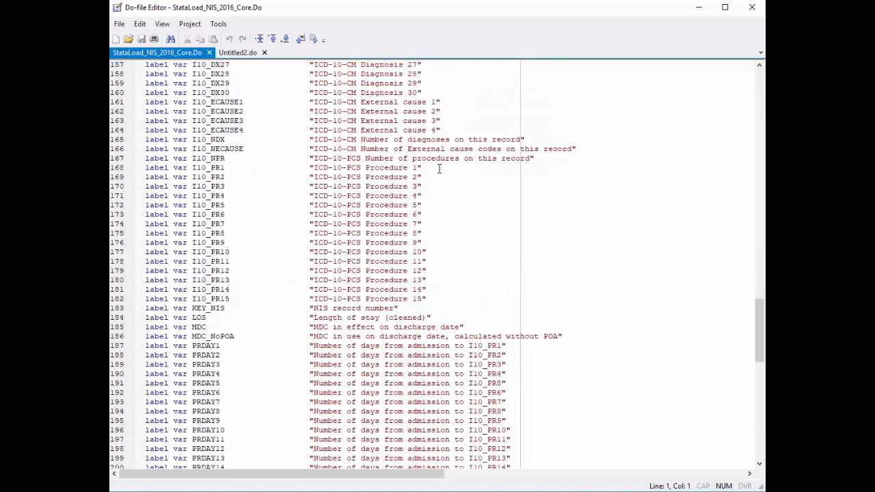
pyautogui.scroll(20, 440, 169)
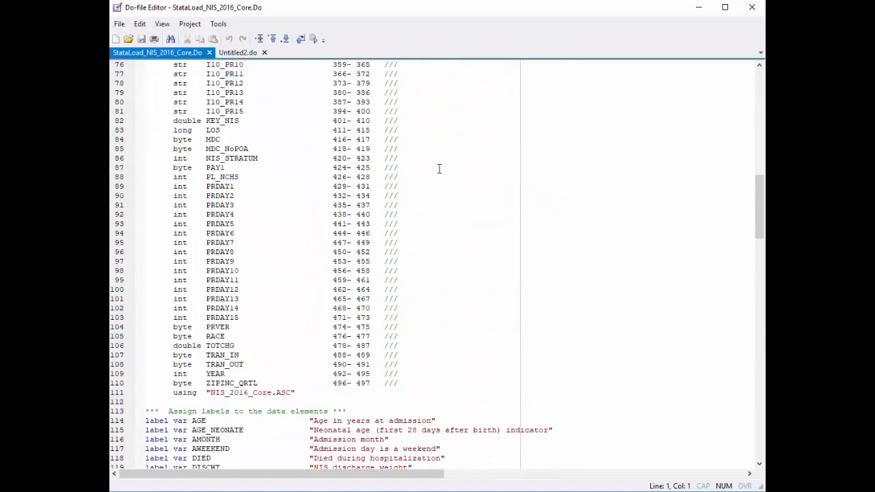
pyautogui.scroll(20, 439, 169)
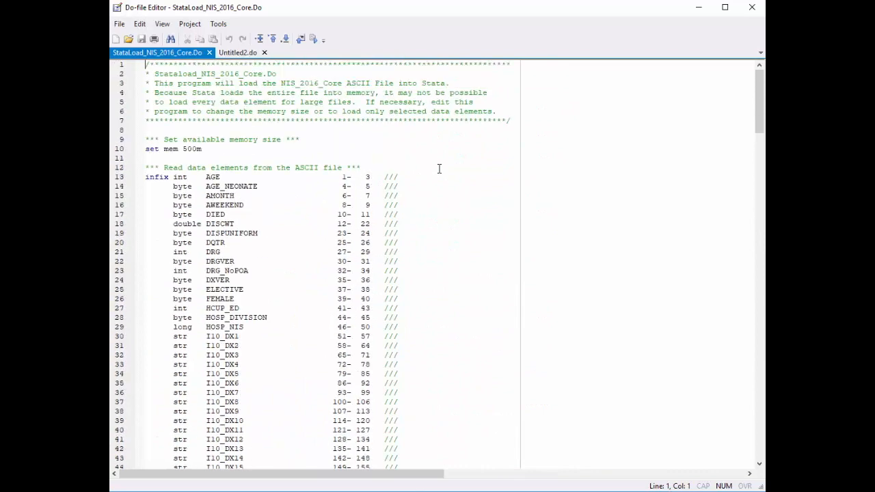
# Step: Execute the whole Core load do-file, minimize the editor and check Stata's output and variable list
pyautogui.click(313, 39)
pyautogui.click(698, 7)
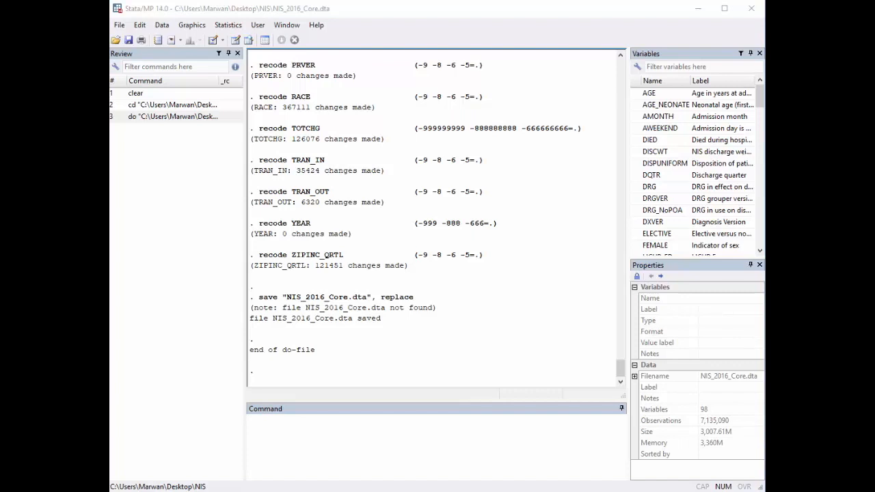
pyautogui.moveTo(620, 369)
pyautogui.mouseDown()
pyautogui.moveTo(612, 312)
pyautogui.moveTo(621, 317)
pyautogui.moveTo(622, 383)
pyautogui.mouseUp()
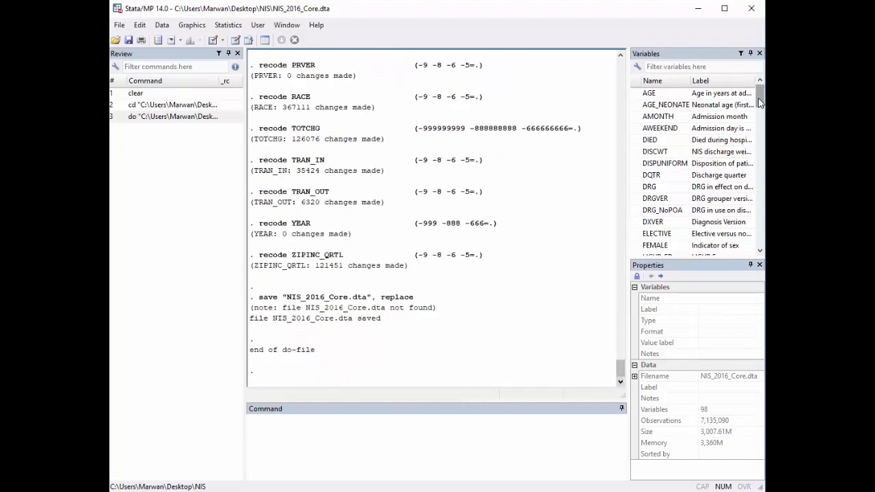
pyautogui.moveTo(758, 101)
pyautogui.mouseDown()
pyautogui.moveTo(758, 244)
pyautogui.moveTo(760, 96)
pyautogui.mouseUp()
# Step: Check the NIS folder for NIS_2016_Core.dta, select that file and bring up the previews of Stata's open windows
pyautogui.click(697, 9)
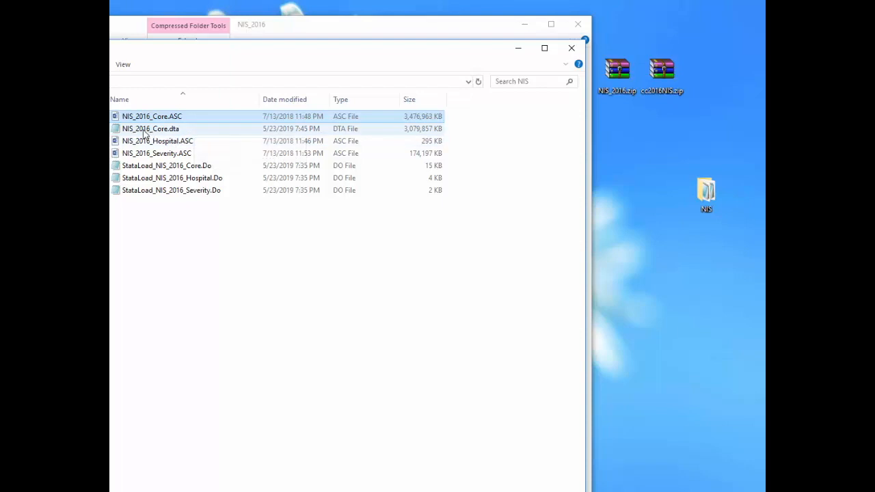
pyautogui.click(189, 128)
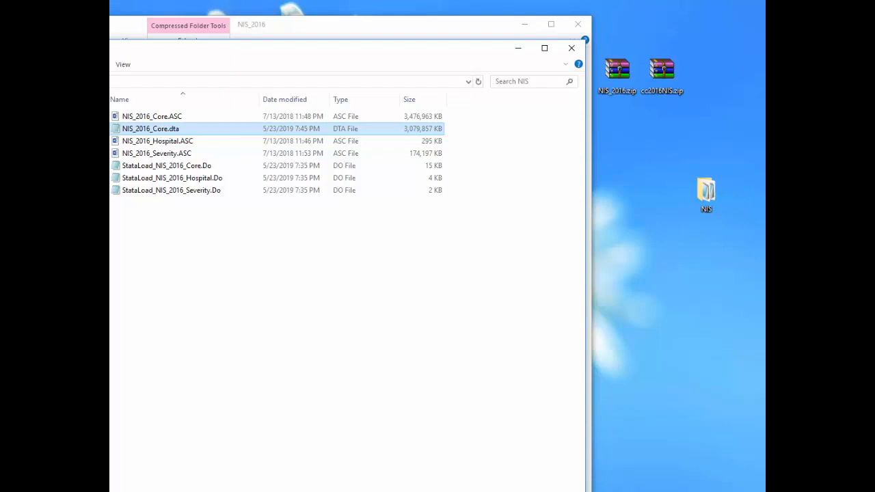
pyautogui.click(212, 491)
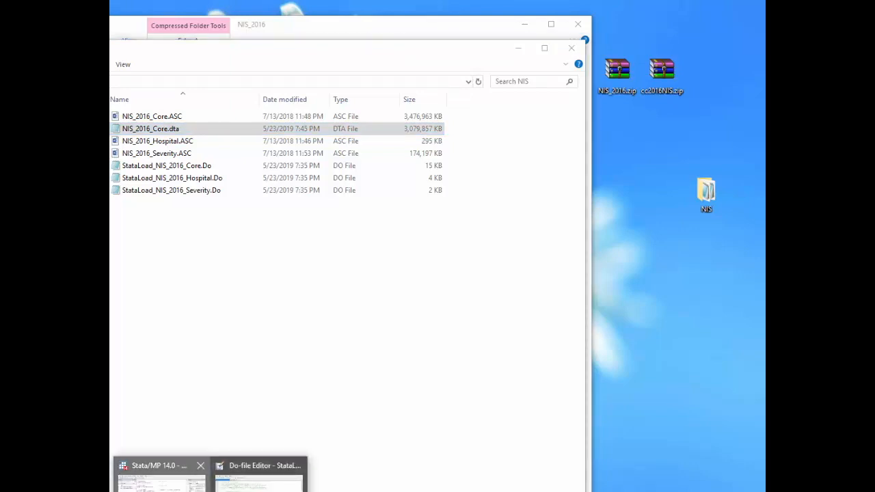
# Step: Switch to the main Stata window and clear the Core dataset from memory with the clear command
pyautogui.click(161, 478)
pyautogui.doubleClick(228, 116)
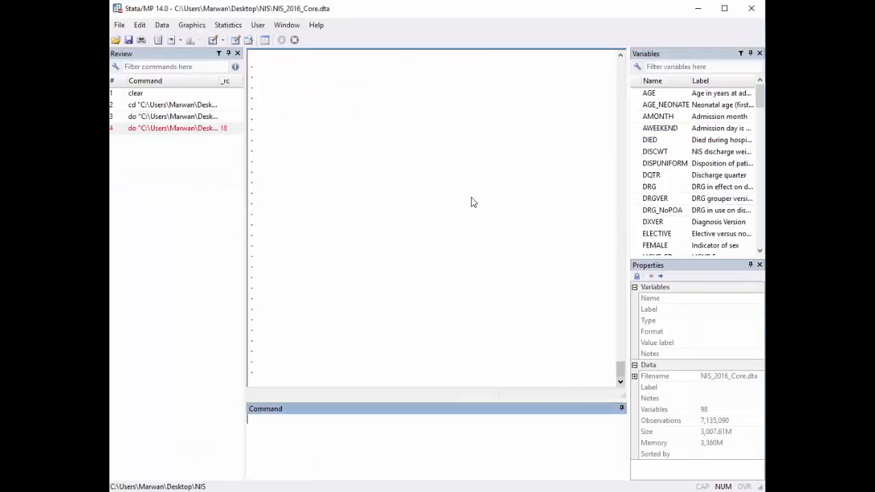
pyautogui.write('clear')
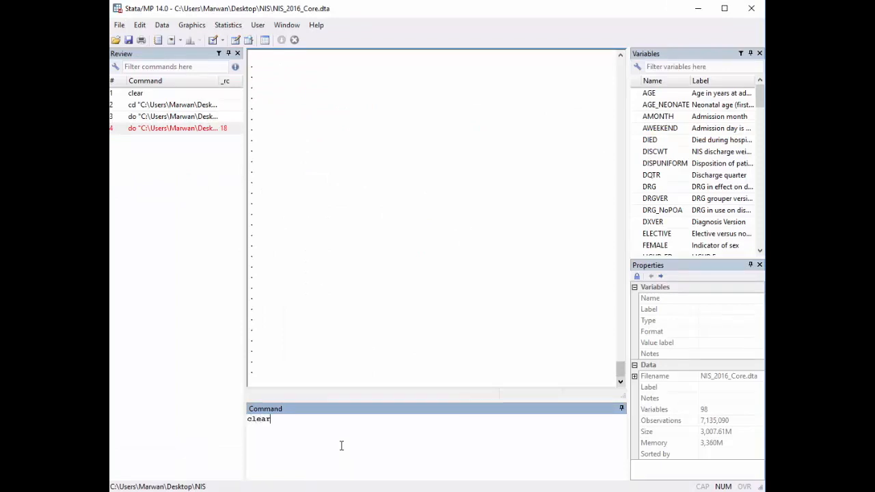
pyautogui.press('Return')
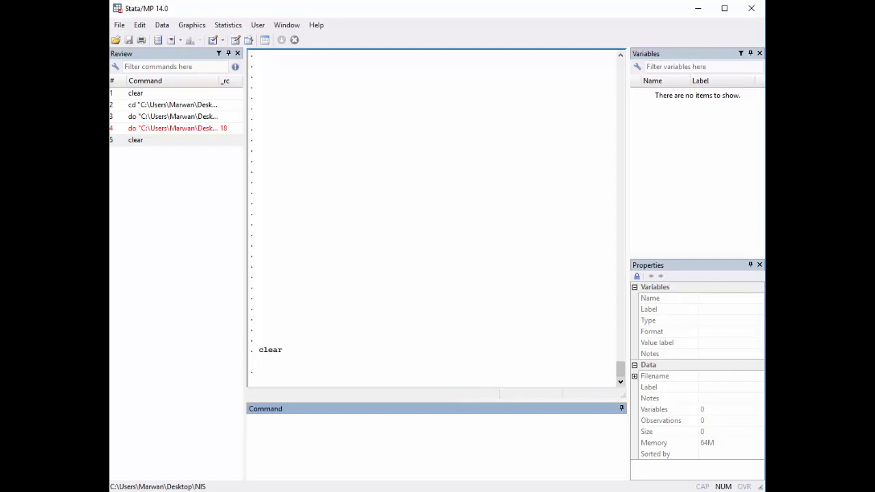
# Step: Open StataLoad_NIS_2016_Hospital.Do from the NIS folder in the Do-file Editor
pyautogui.click(263, 478)
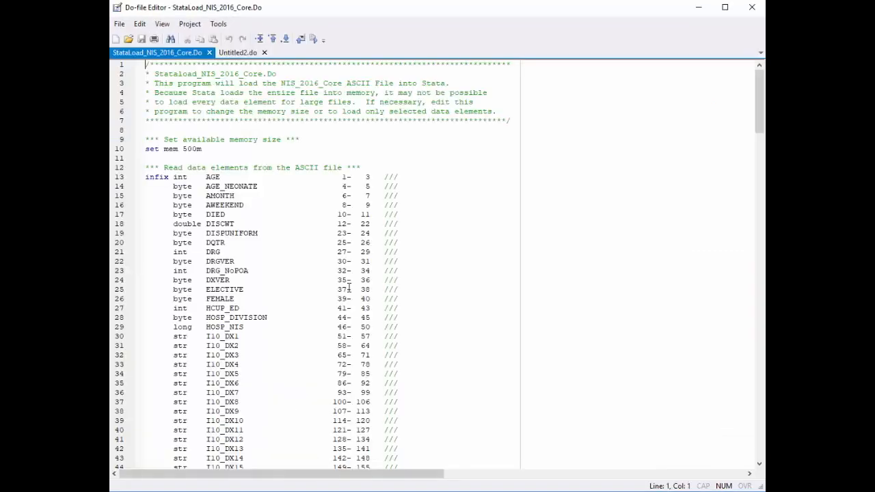
pyautogui.click(128, 39)
pyautogui.click(438, 192)
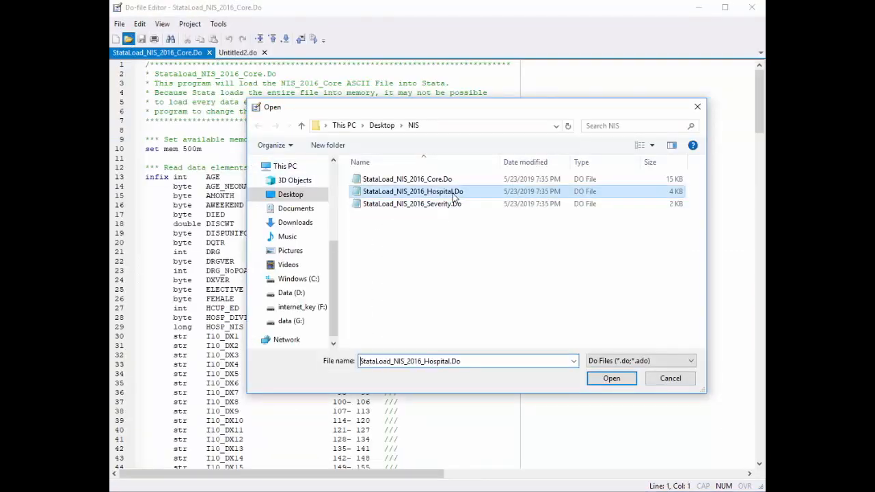
pyautogui.click(610, 378)
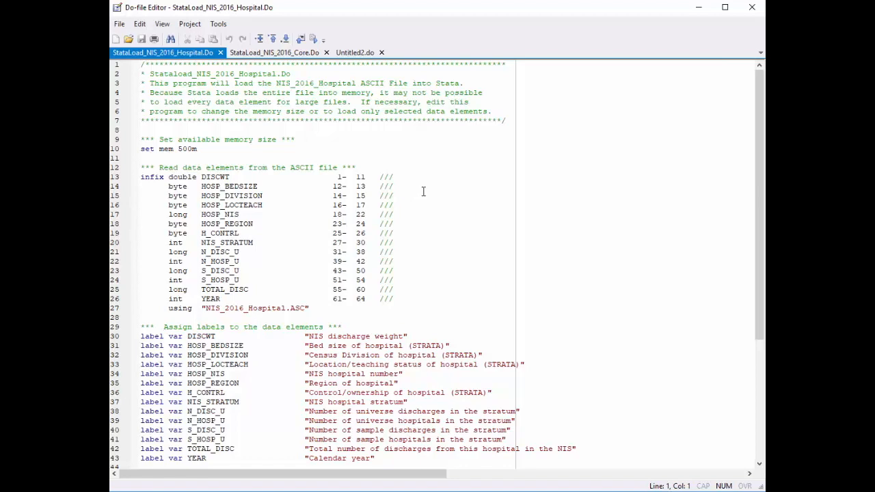
# Step: Execute the whole Hospital load do-file and check the NIS folder for NIS_2016_Hospital.dta
pyautogui.click(698, 7)
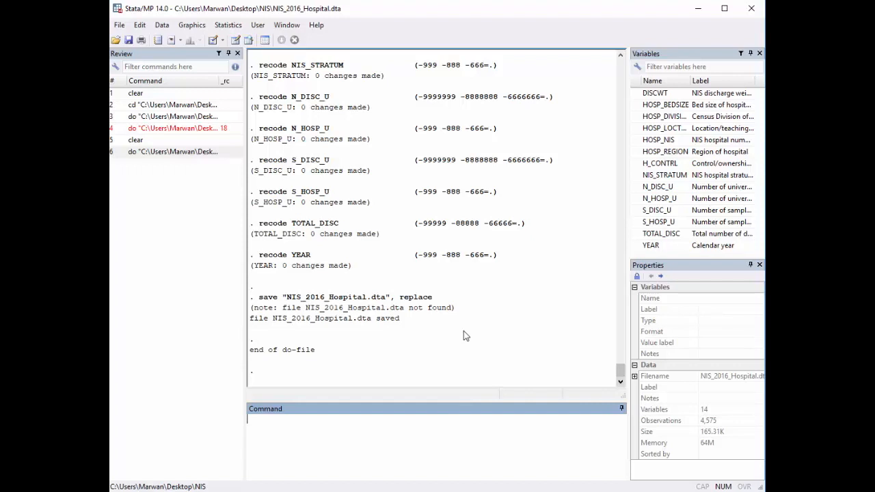
pyautogui.click(698, 8)
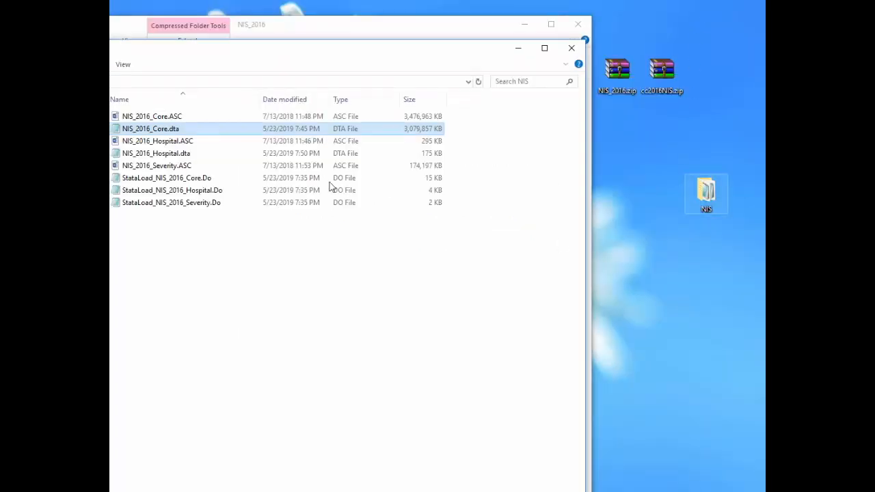
pyautogui.click(191, 154)
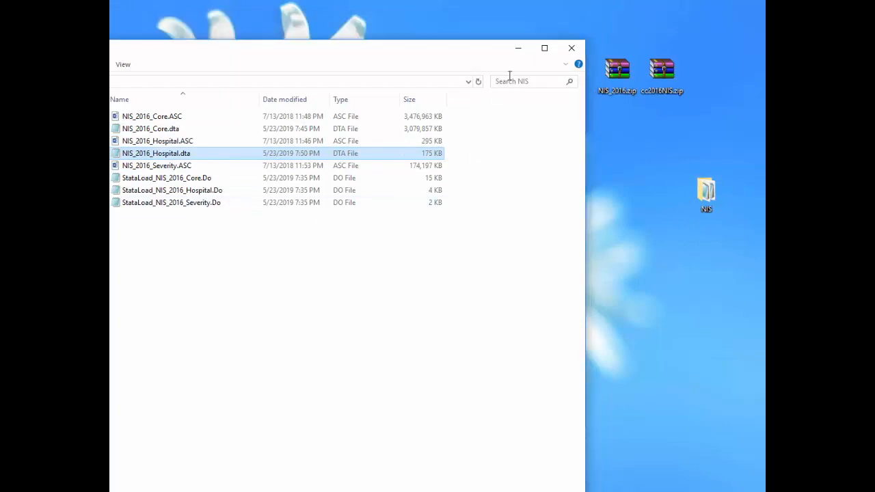
pyautogui.click(519, 50)
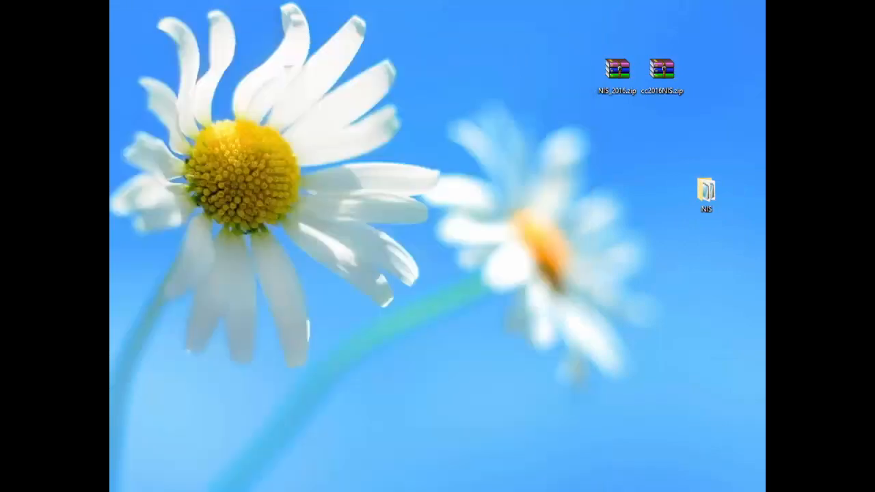
# Step: Return to the main Stata window and clear the Hospital dataset from memory with the clear command
pyautogui.click(157, 479)
pyautogui.write('clear')
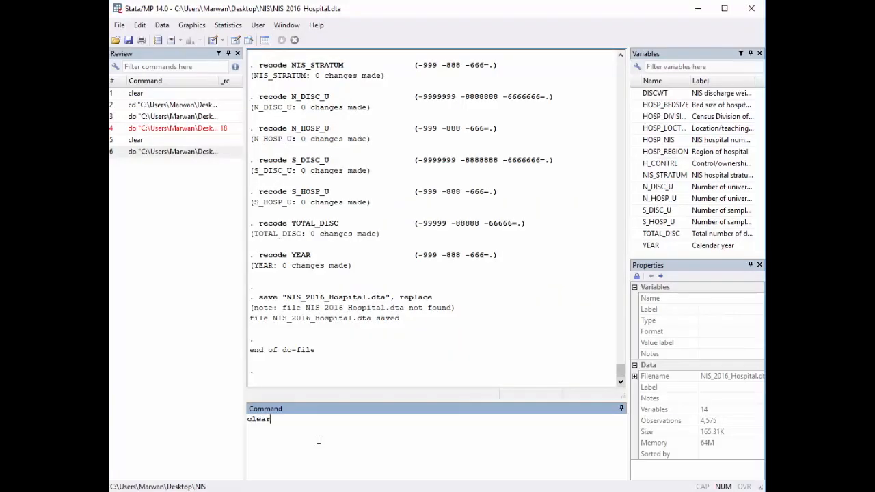
pyautogui.press('Return')
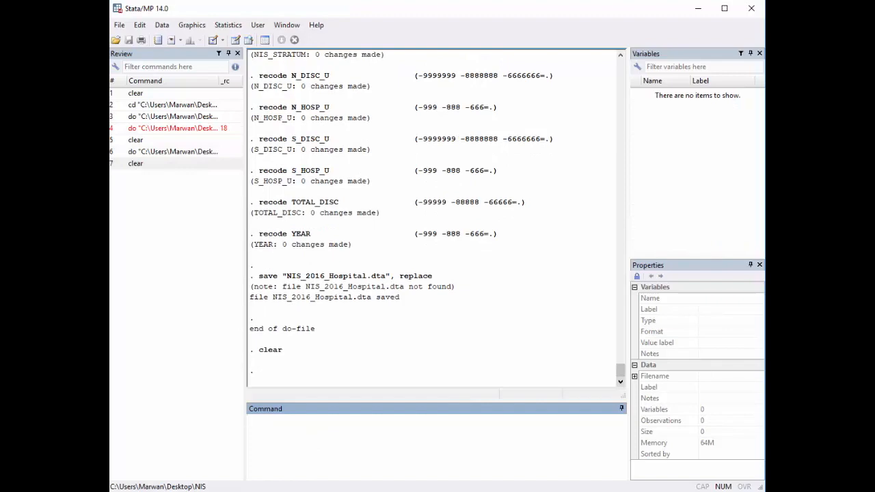
# Step: Open StataLoad_NIS_2016_Severity.Do from the NIS folder in the Do-file Editor
pyautogui.click(152, 479)
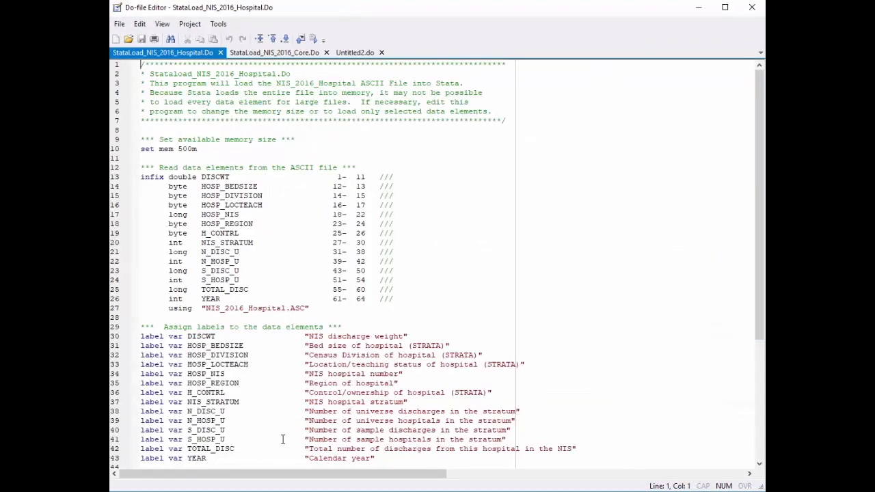
pyautogui.click(128, 39)
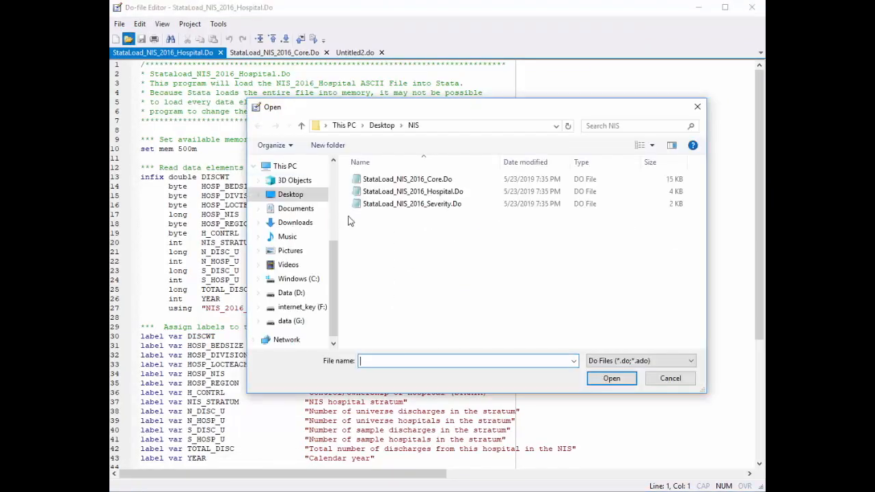
pyautogui.click(427, 204)
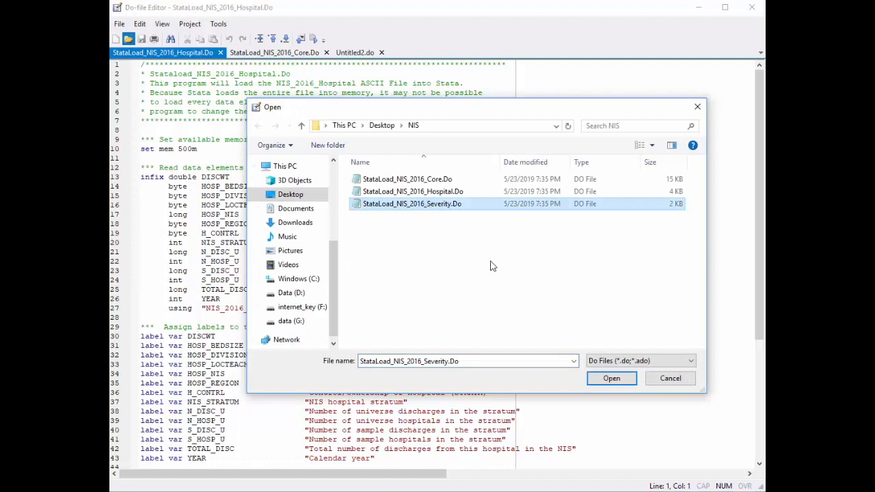
pyautogui.click(610, 379)
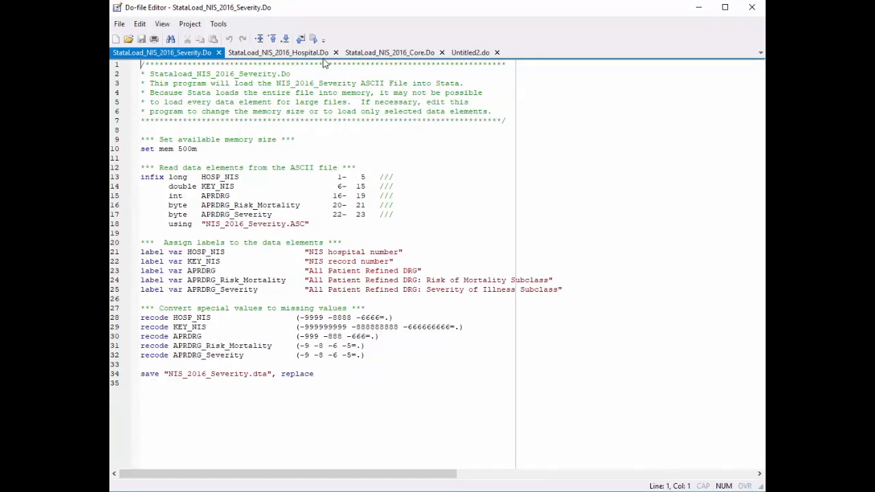
# Step: Execute the whole Severity load do-file and check the NIS folder for the Severity and Core .dta files
pyautogui.click(698, 7)
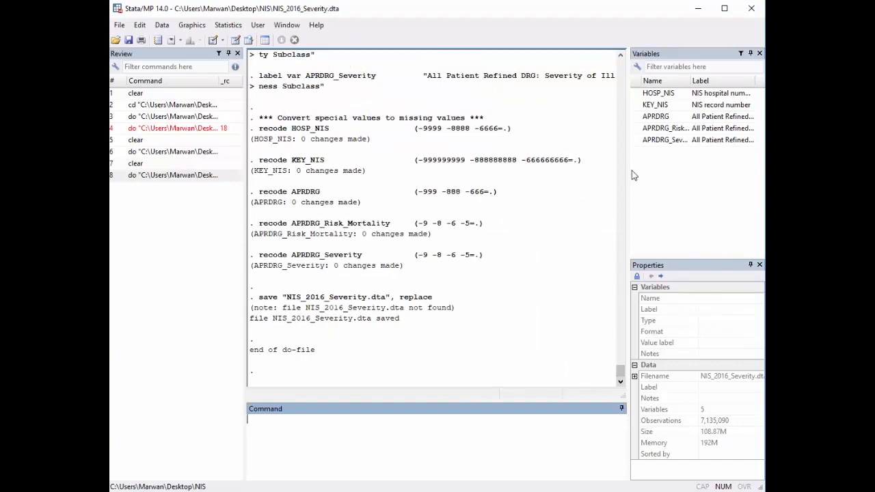
pyautogui.click(698, 8)
pyautogui.doubleClick(708, 183)
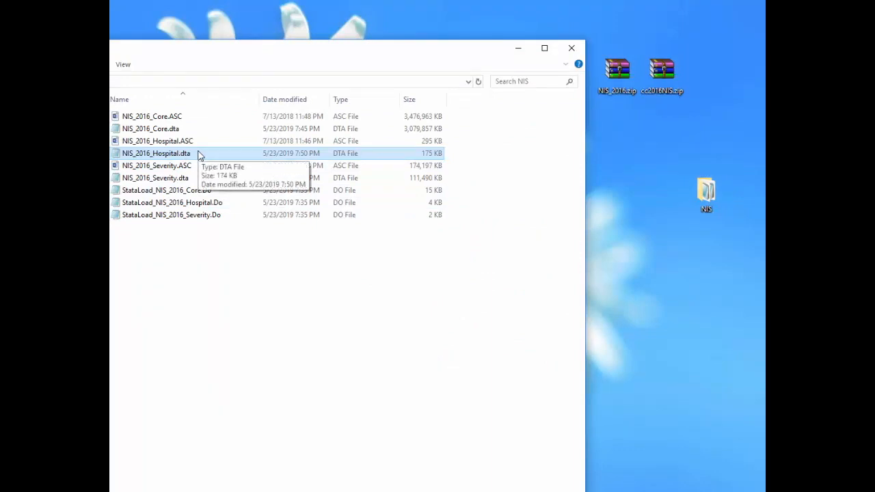
pyautogui.click(195, 179)
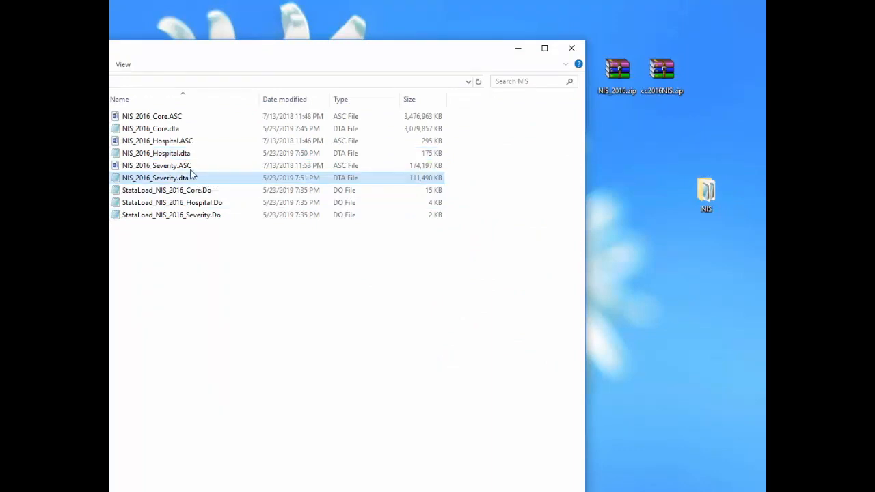
pyautogui.click(185, 130)
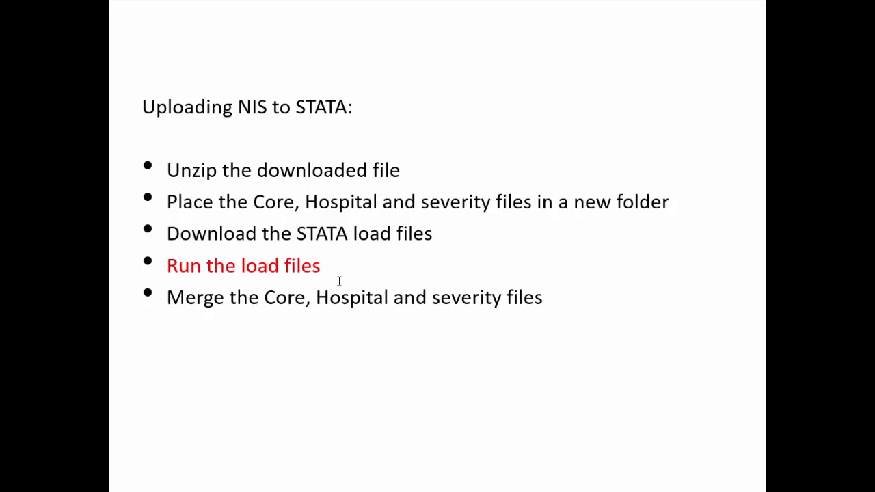
pyautogui.press('Right')
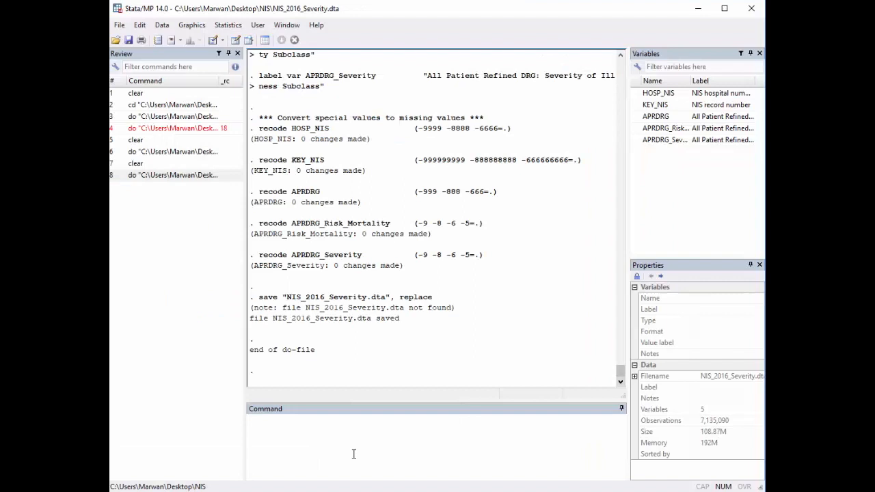
# Step: Clear the Severity dataset from Stata's memory and open NIS_2016_Core.dta from the NIS folder
pyautogui.click(328, 430)
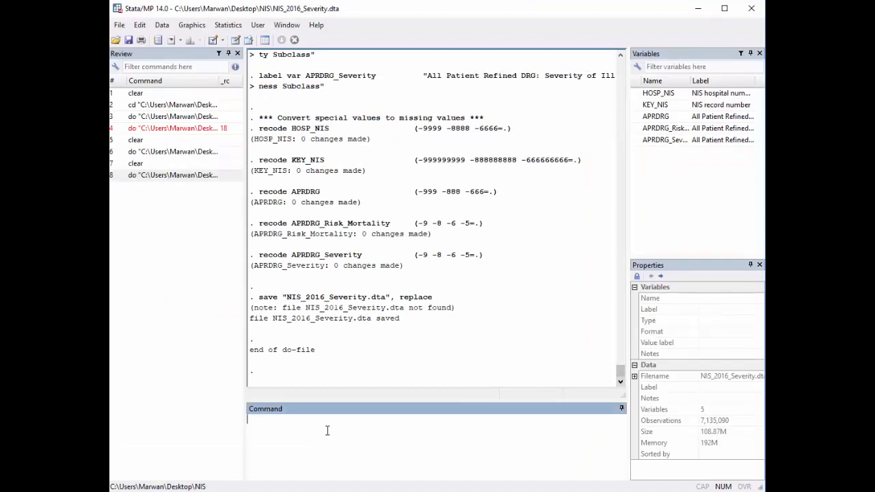
pyautogui.write('clear')
pyautogui.press('Return')
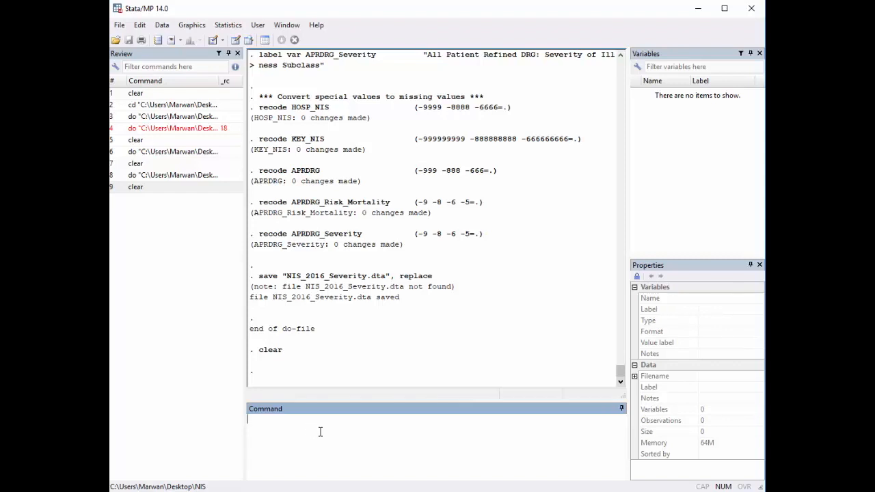
pyautogui.click(116, 40)
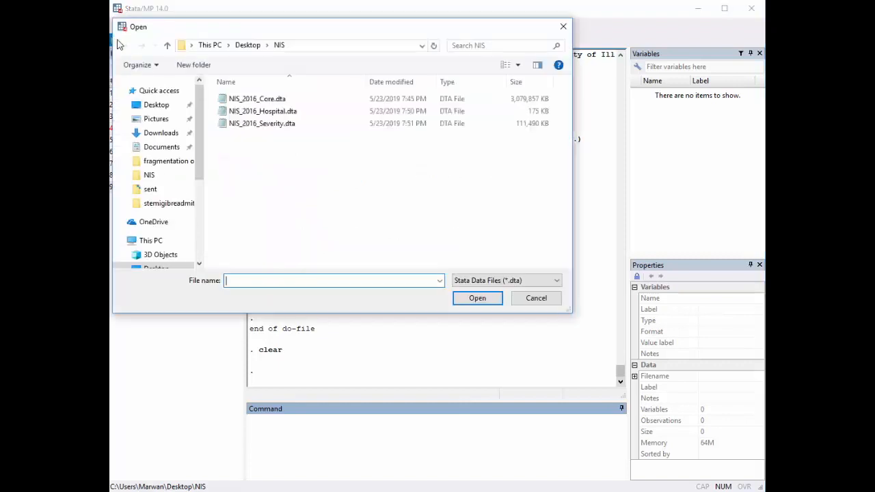
pyautogui.click(283, 102)
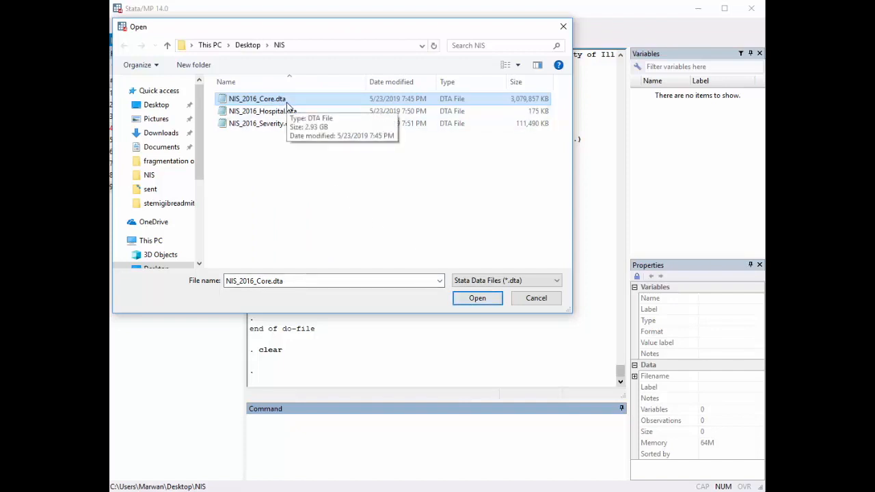
pyautogui.click(477, 298)
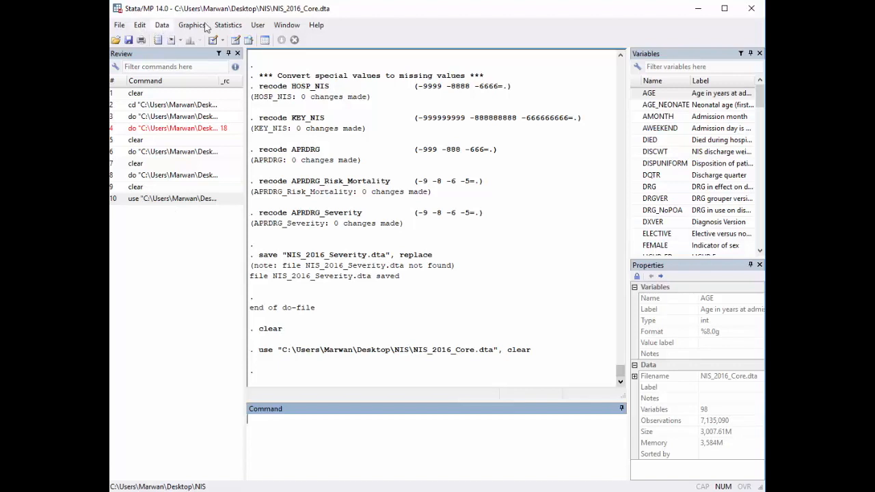
# Step: Set up a merge of two datasets as many-to-one on key variables, with HOSP_NIS as the key variable
pyautogui.click(164, 27)
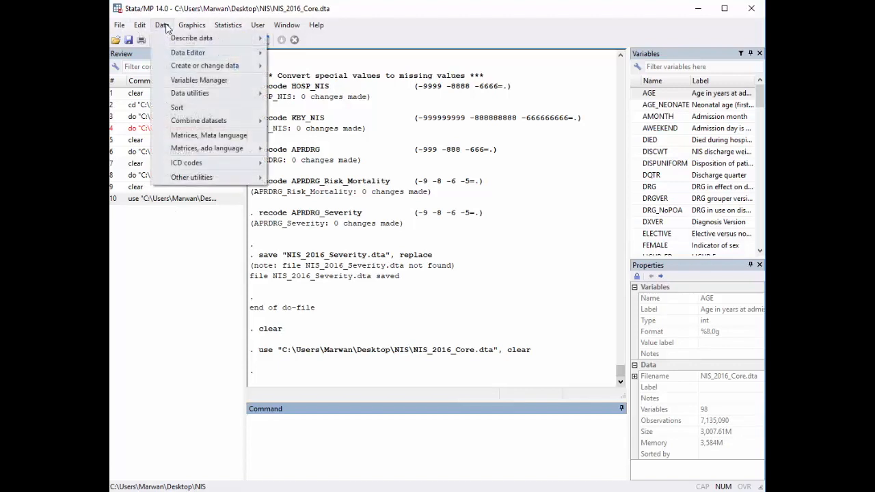
pyautogui.moveTo(208, 123)
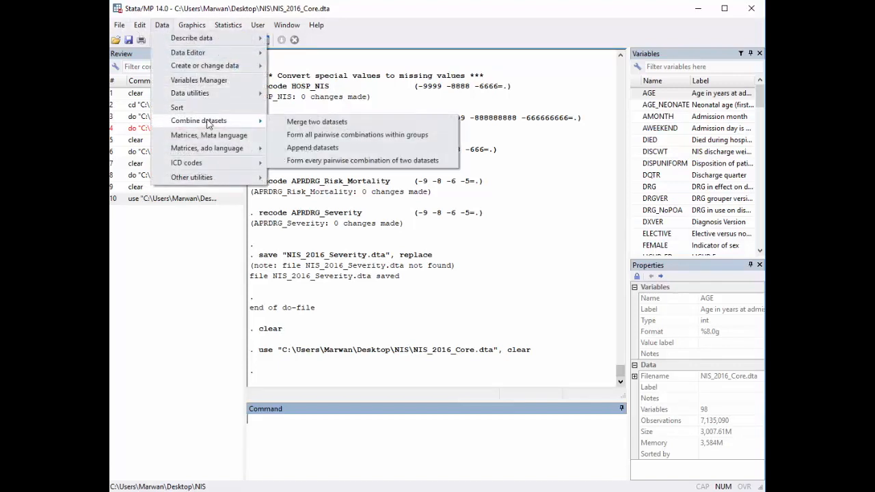
pyautogui.click(308, 123)
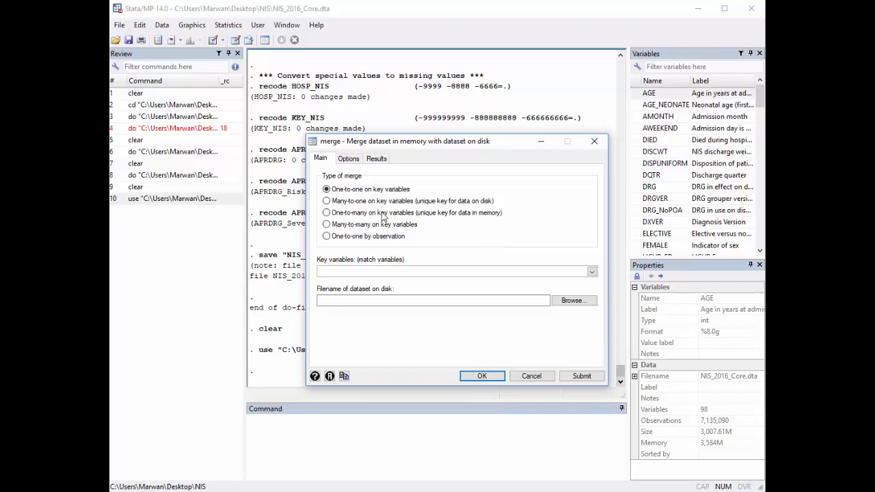
pyautogui.click(326, 201)
pyautogui.click(591, 272)
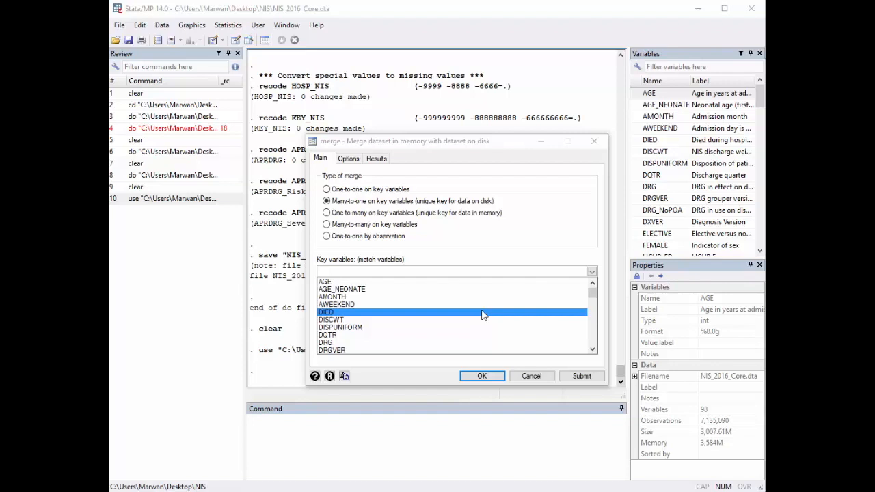
pyautogui.scroll(-3, 482, 314)
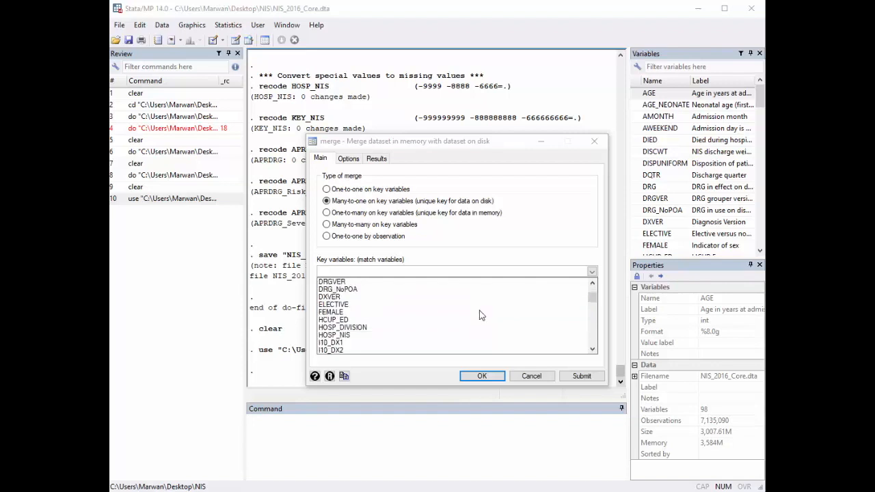
pyautogui.click(421, 339)
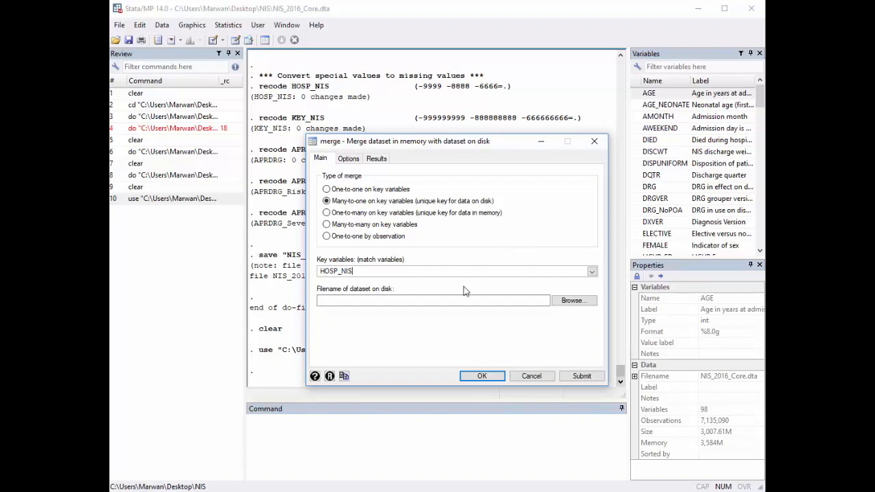
# Step: Choose NIS_2016_Hospital.dta from the NIS folder as the dataset on disk for the merge
pyautogui.click(573, 301)
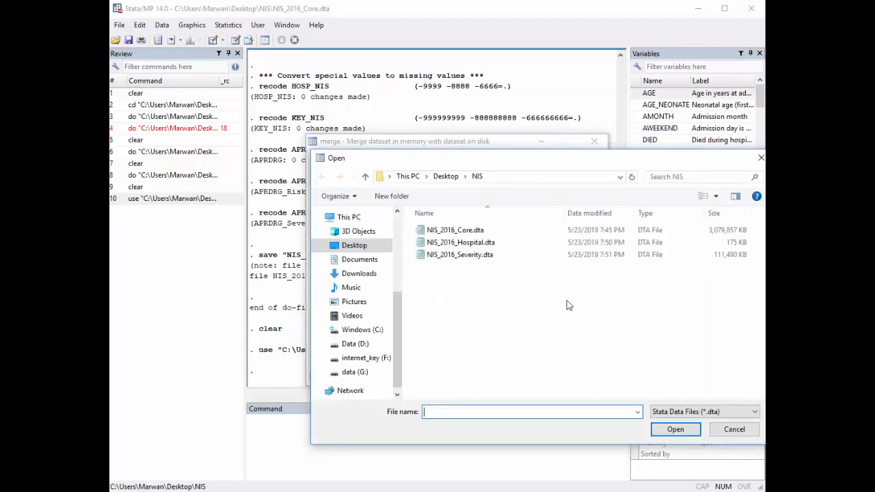
pyautogui.click(459, 244)
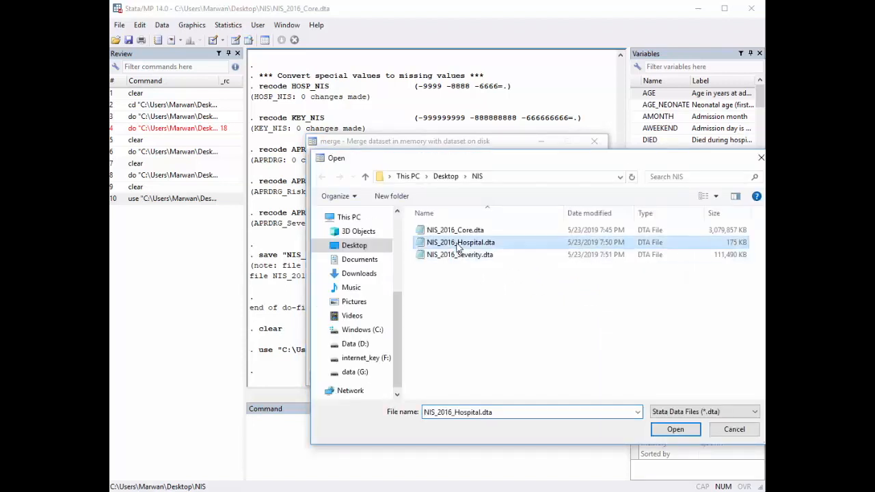
pyautogui.click(669, 430)
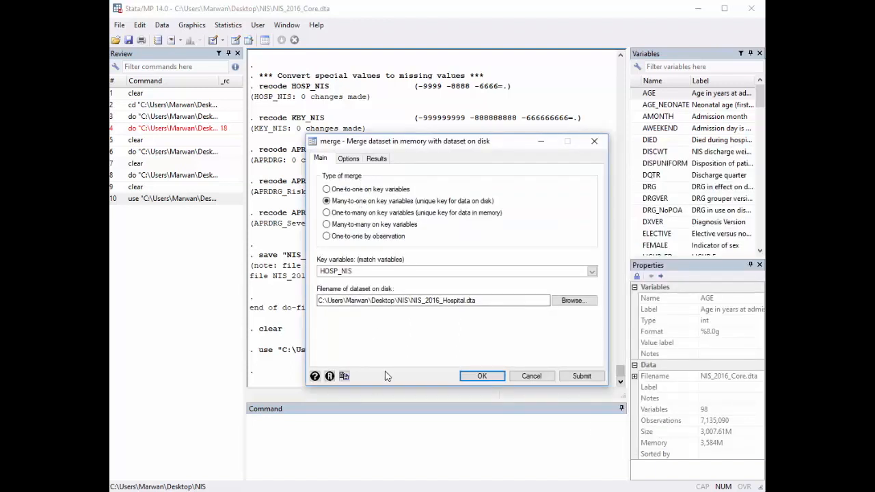
# Step: Run the many-to-one merge with the Hospital file and drop the _merge variable from the dataset
pyautogui.click(481, 375)
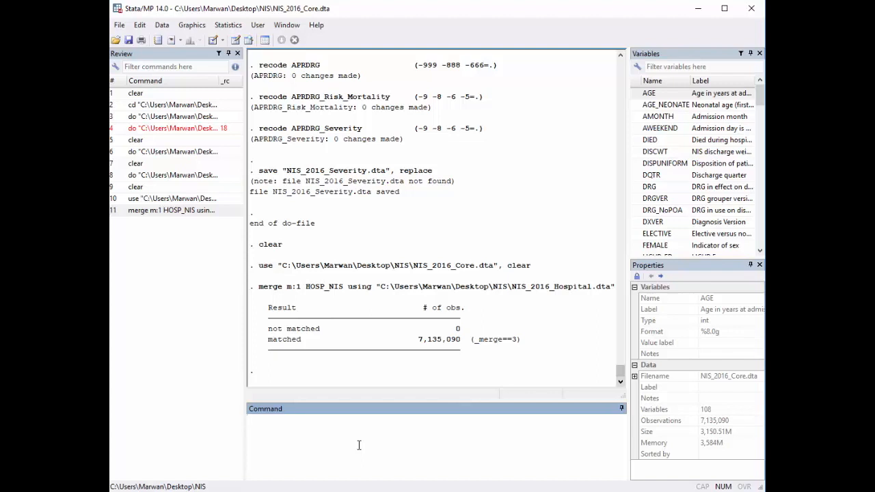
pyautogui.write('drop _merge')
pyautogui.press('Return')
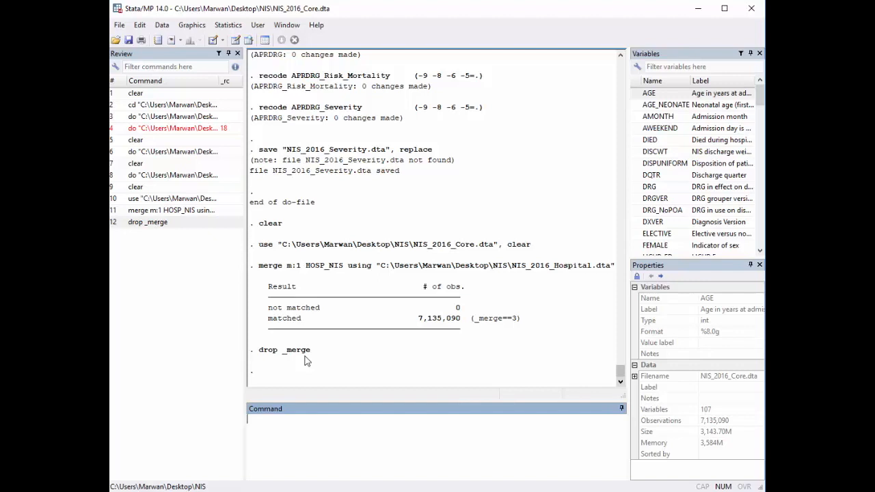
# Step: Start another merge of two datasets and set its type to one-to-one on key variables
pyautogui.click(161, 25)
pyautogui.moveTo(202, 122)
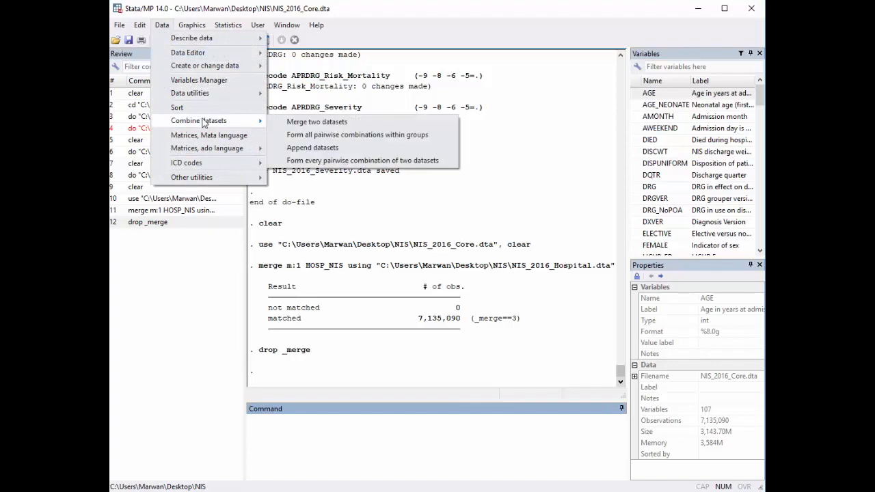
pyautogui.click(319, 123)
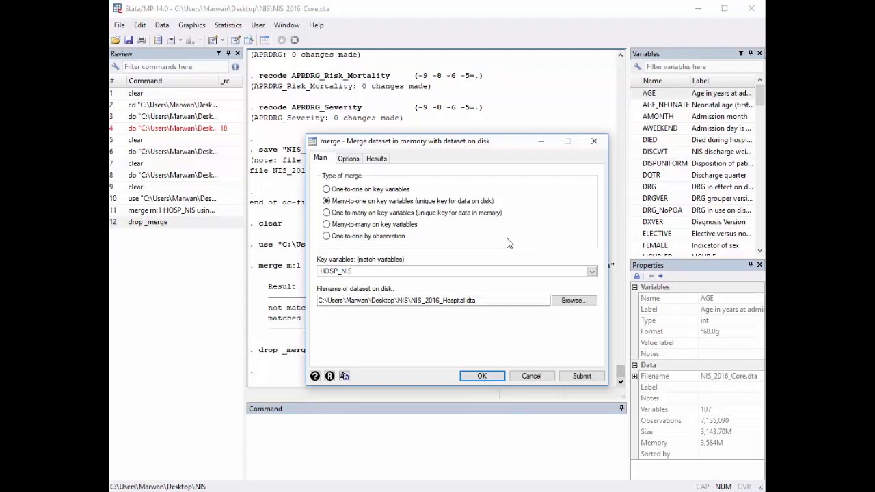
pyautogui.click(327, 189)
# Step: Replace HOSP_NIS with KEY_NIS as the only key variable of the one-to-one merge
pyautogui.click(592, 272)
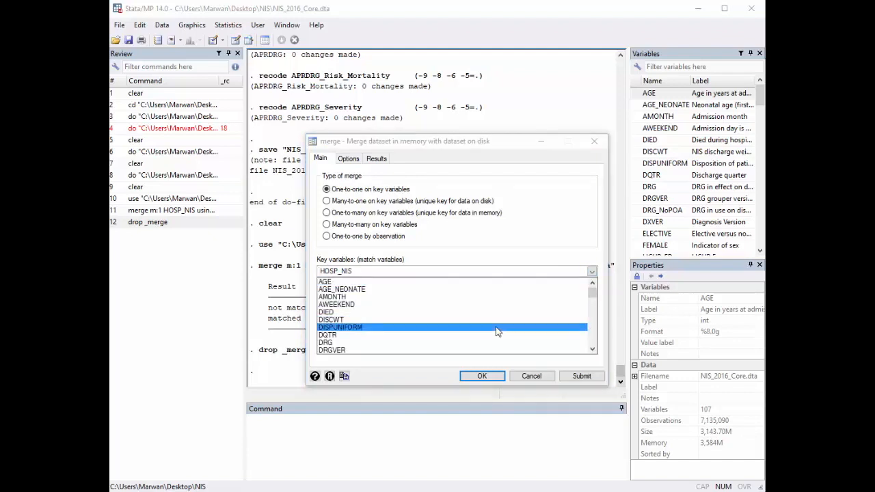
pyautogui.scroll(-4, 497, 331)
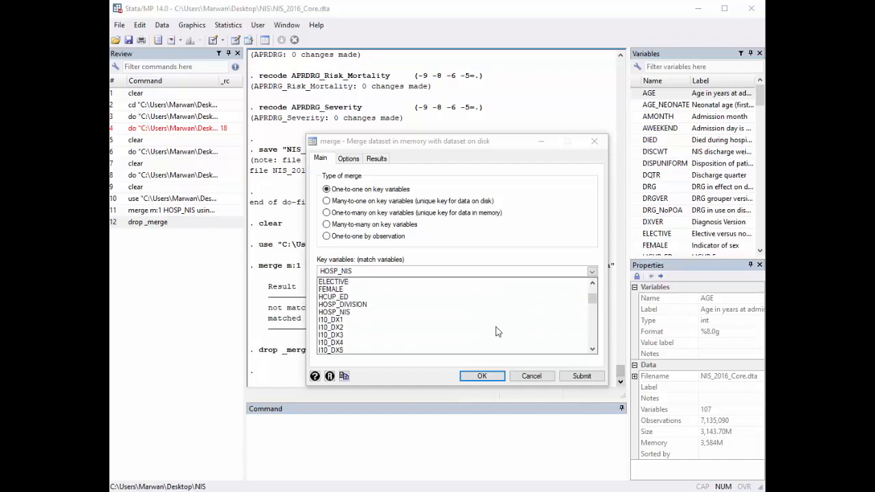
pyautogui.scroll(-20, 488, 330)
pyautogui.scroll(1, 482, 329)
pyautogui.click(375, 283)
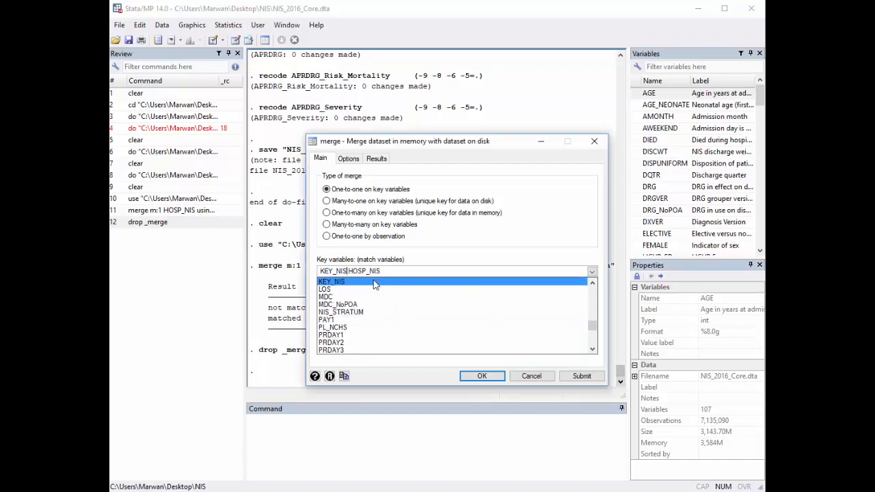
pyautogui.click(394, 270)
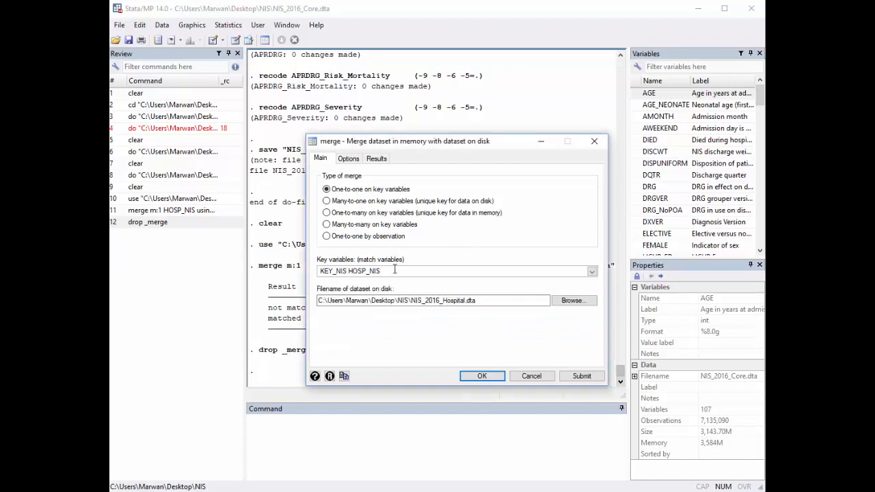
pyautogui.press('BackSpace')
pyautogui.press('BackSpace')
pyautogui.press('BackSpace')
pyautogui.press('BackSpace')
pyautogui.press('BackSpace')
pyautogui.press('BackSpace')
pyautogui.press('BackSpace')
pyautogui.press('BackSpace')
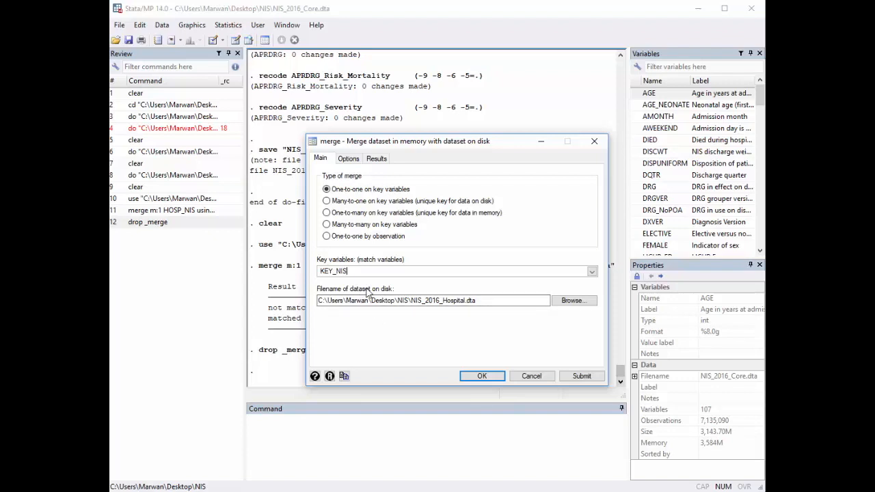
# Step: Choose NIS_2016_Severity.dta from the NIS folder as the dataset on disk and run the merge
pyautogui.click(573, 303)
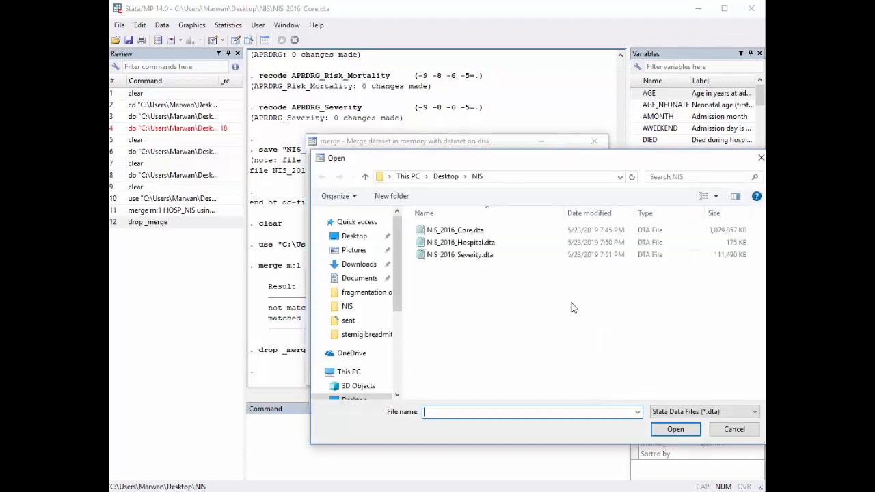
pyautogui.click(470, 258)
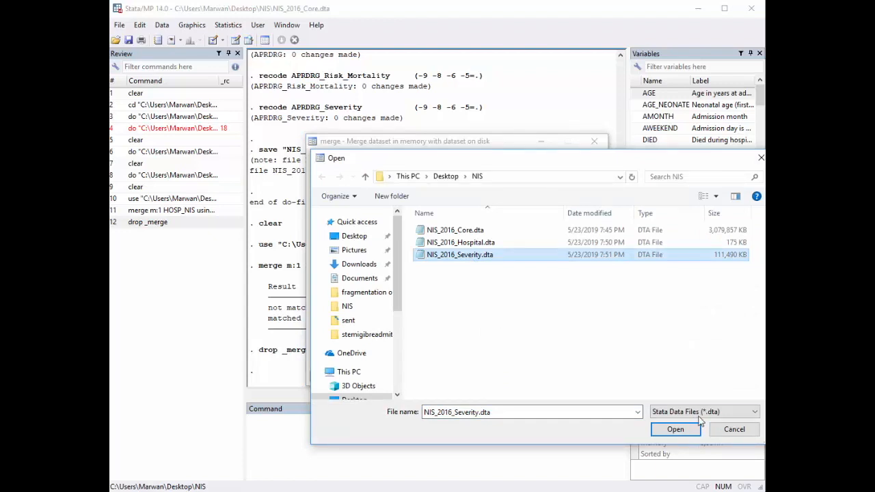
pyautogui.click(676, 430)
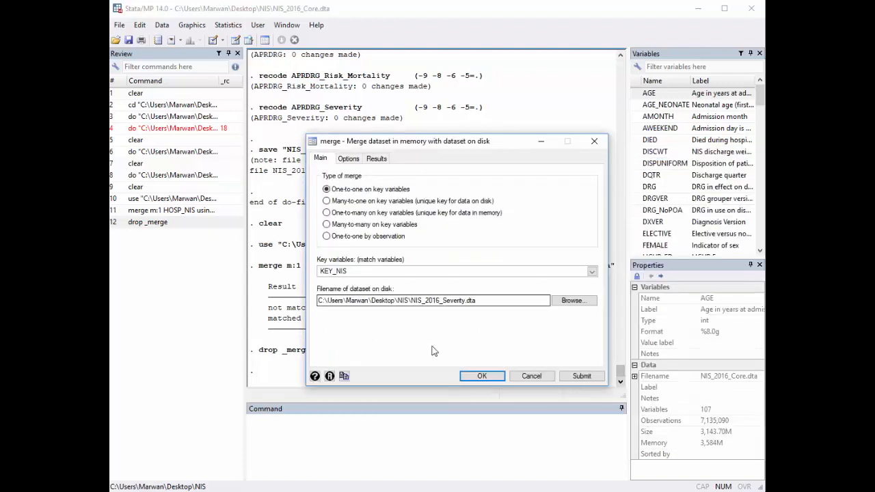
pyautogui.click(484, 378)
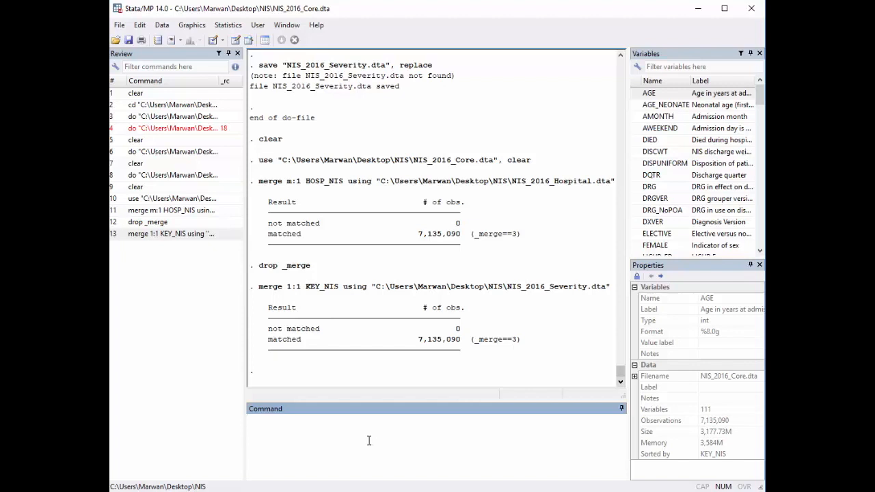
# Step: Drop the _merge variable and save the merged dataset as NIS_mega_2016 in the NIS folder
pyautogui.write('drop _merge')
pyautogui.press('Return')
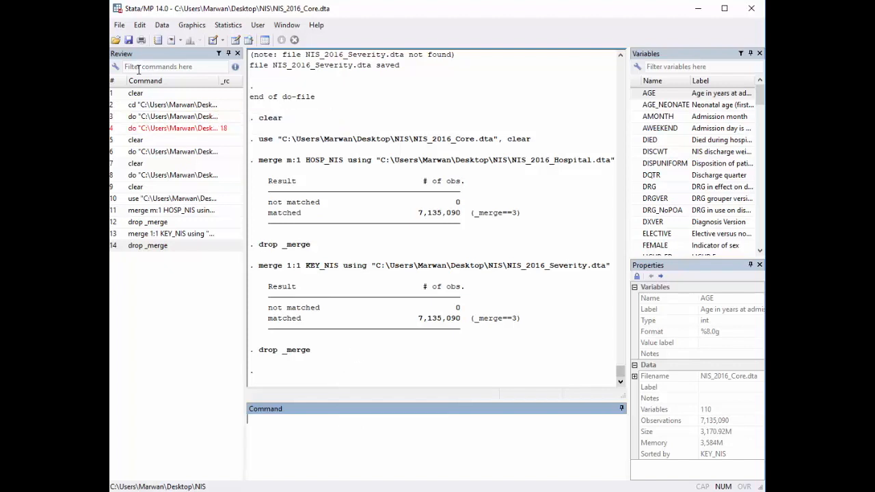
pyautogui.click(120, 26)
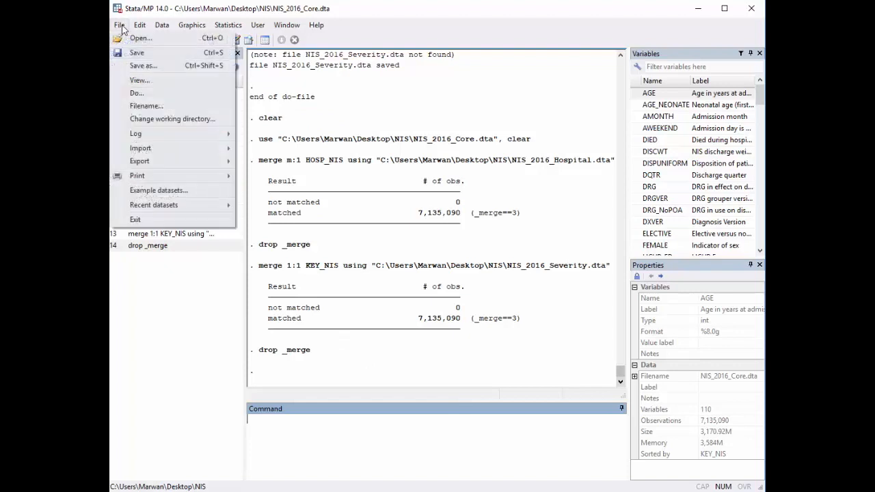
pyautogui.click(145, 69)
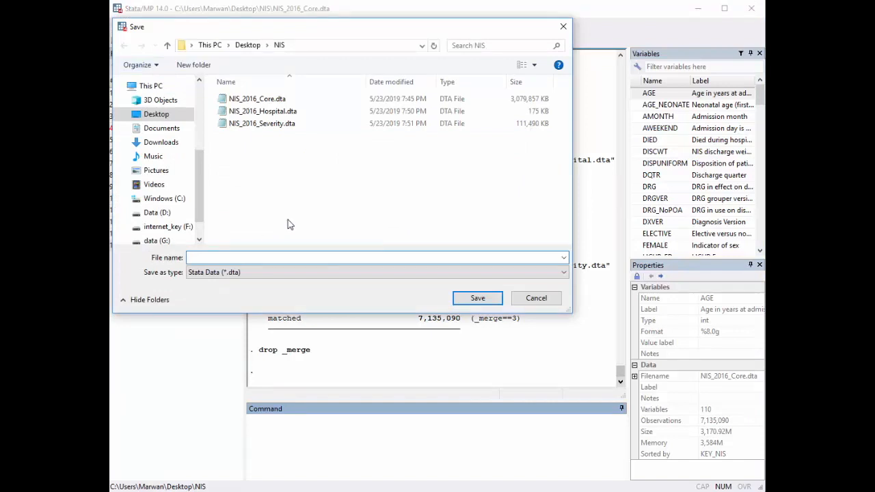
pyautogui.write('NIS')
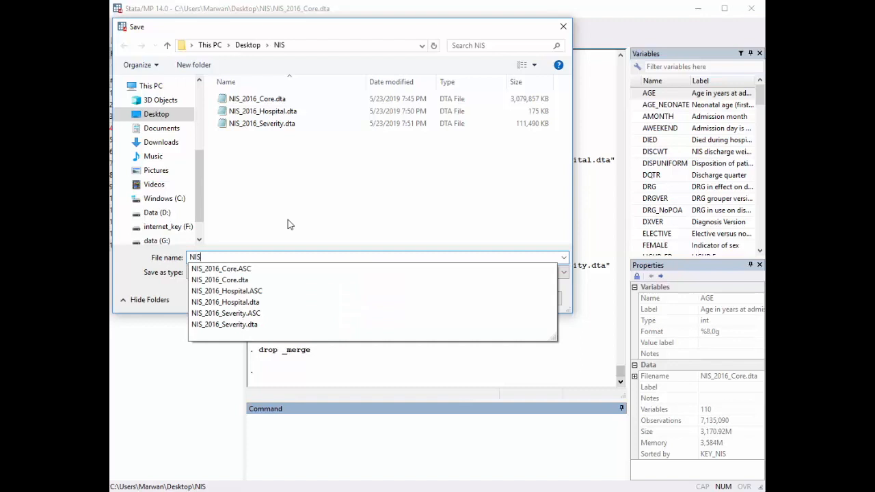
pyautogui.write('_mega')
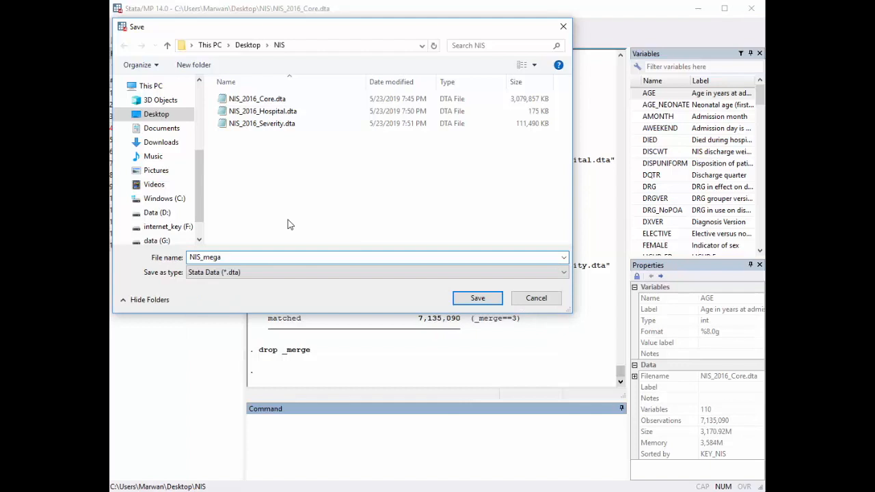
pyautogui.write('_2016')
pyautogui.click(475, 298)
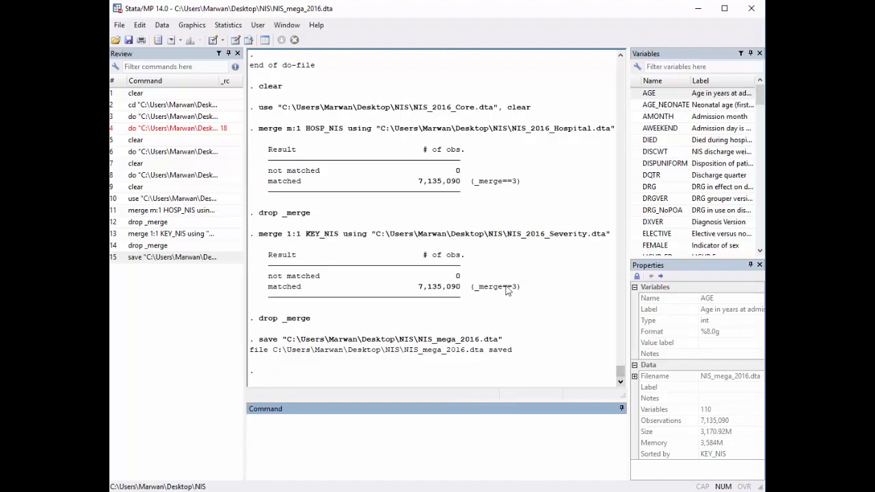
# Step: Exit Stata and close the NIS folder window
pyautogui.moveTo(760, 95)
pyautogui.mouseDown()
pyautogui.moveTo(761, 239)
pyautogui.moveTo(761, 96)
pyautogui.mouseUp()
pyautogui.write('exit, clear')
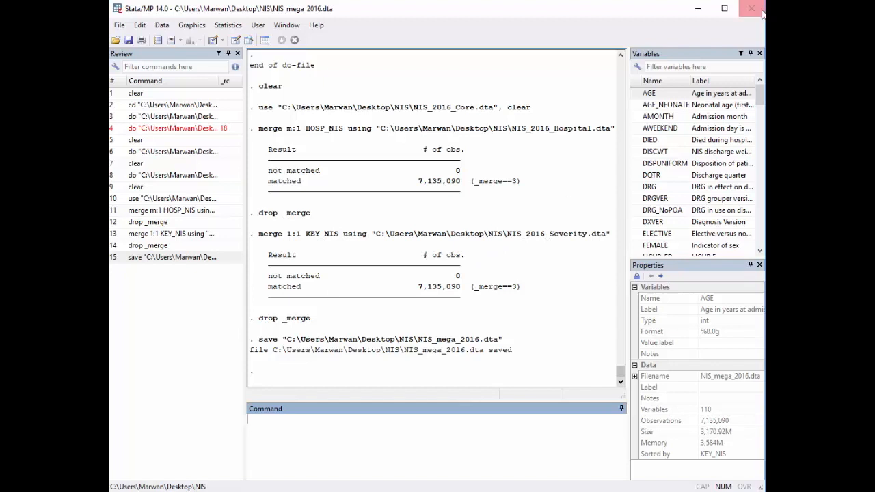
pyautogui.press('Return')
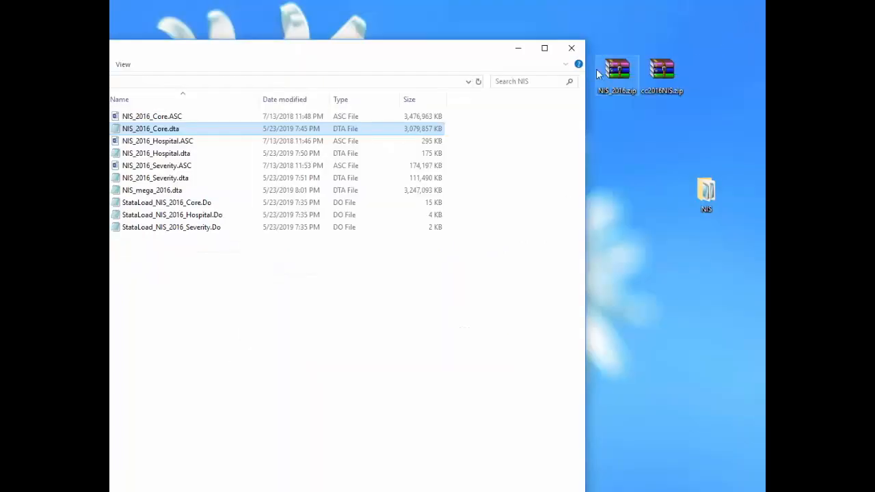
pyautogui.click(572, 47)
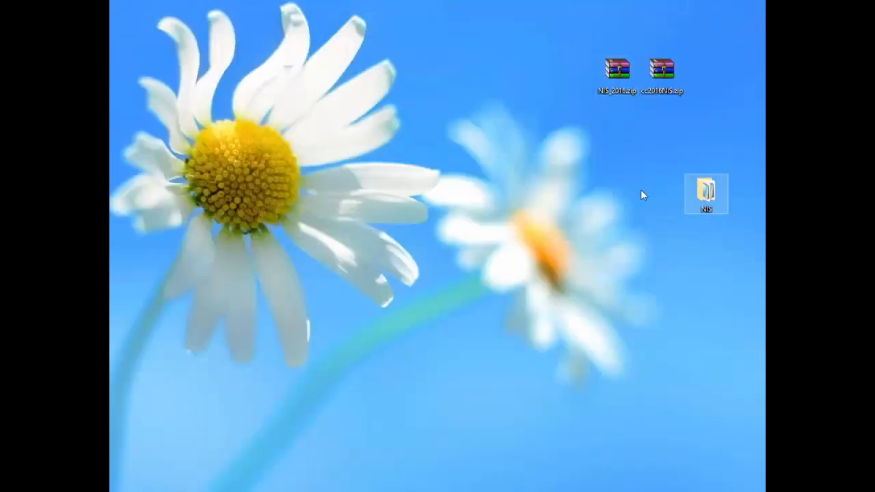